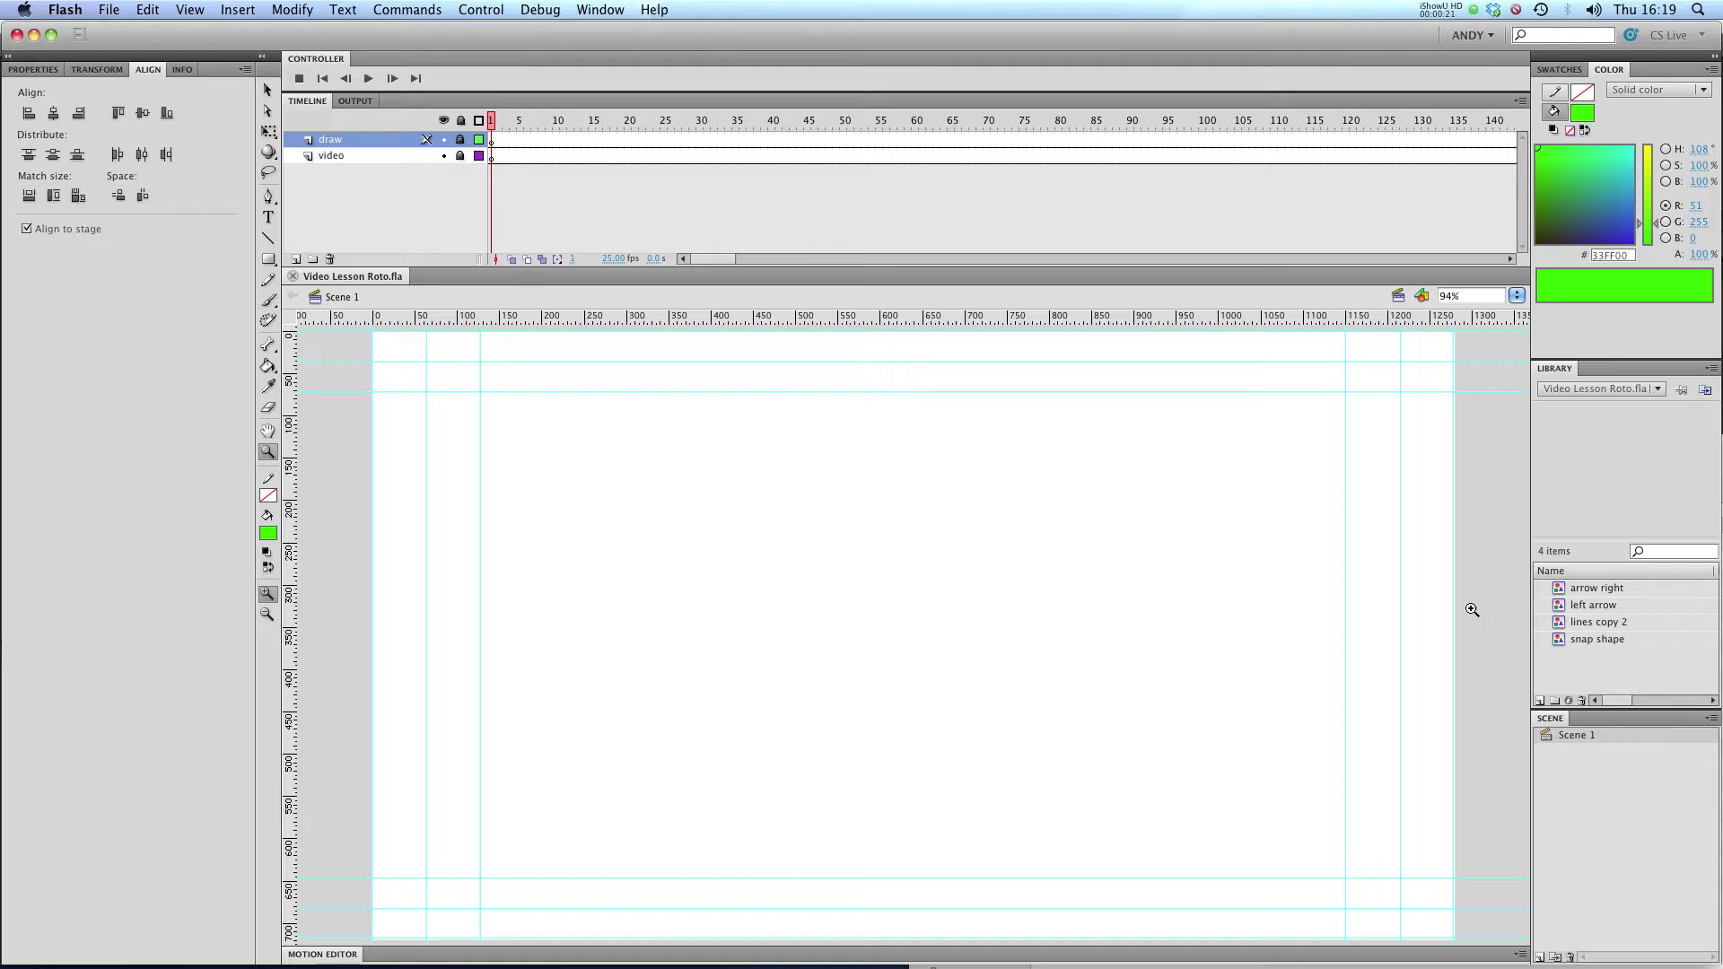
- Import video into the video layer, choosing 'Embed FLV in SWF and play in timeline'
left_click(332, 156)
left_click(109, 9)
mouse_move(145, 269)
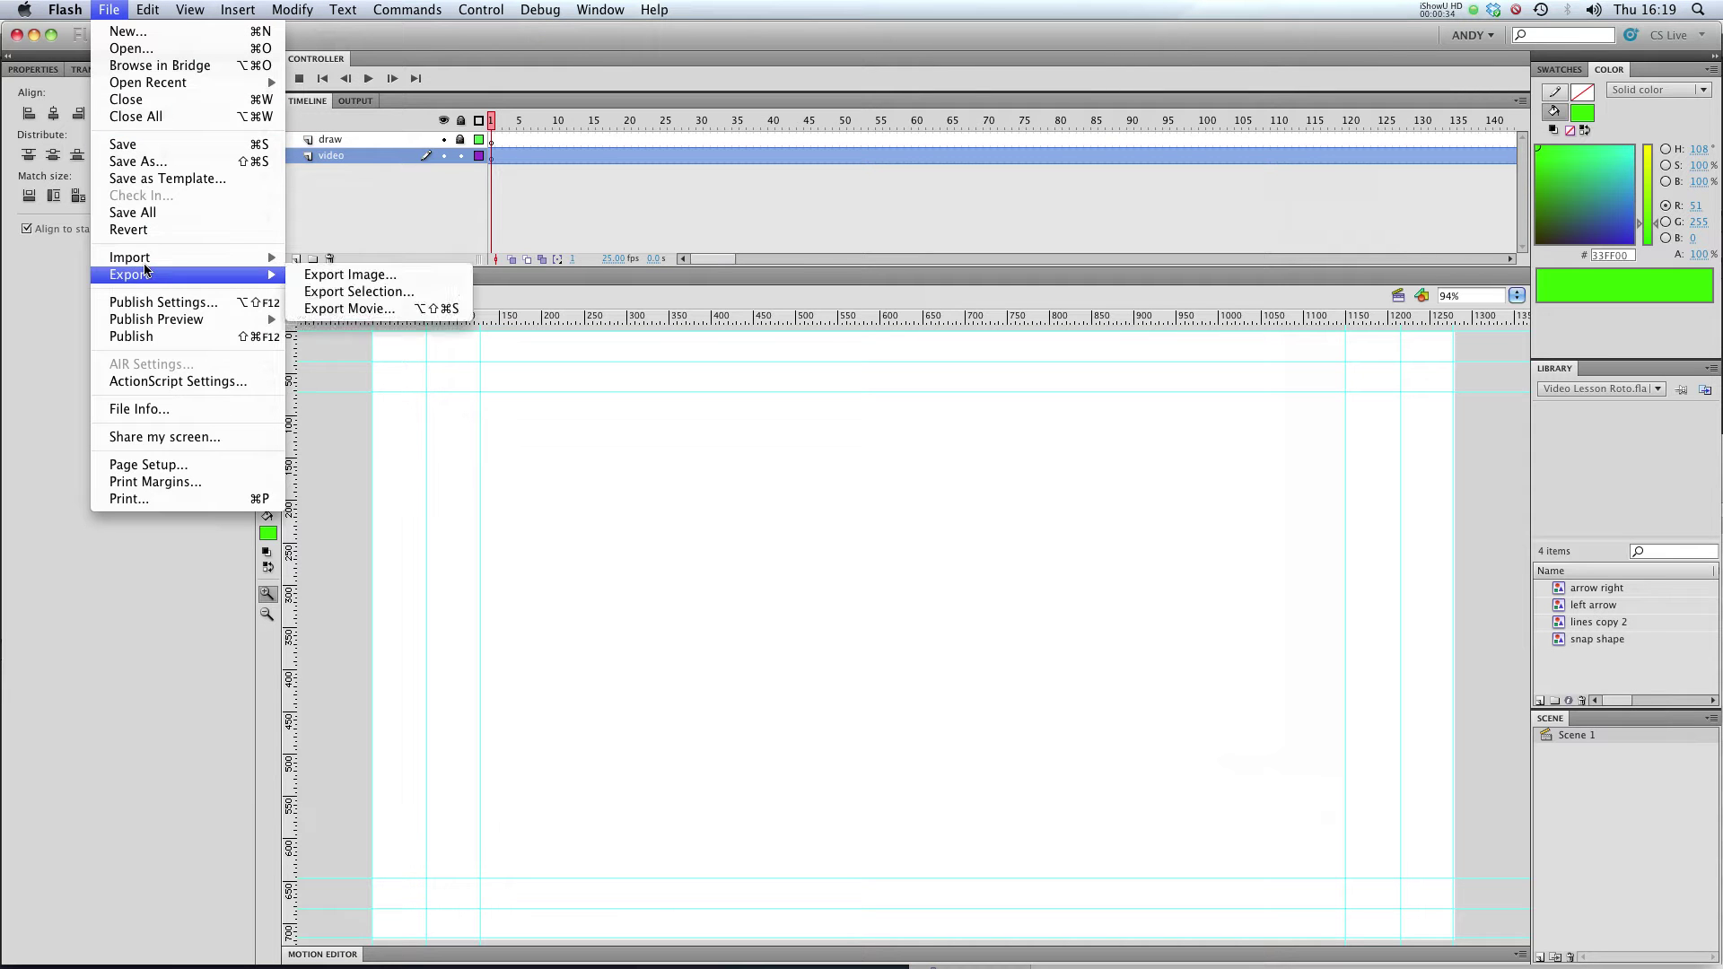
left_click(341, 316)
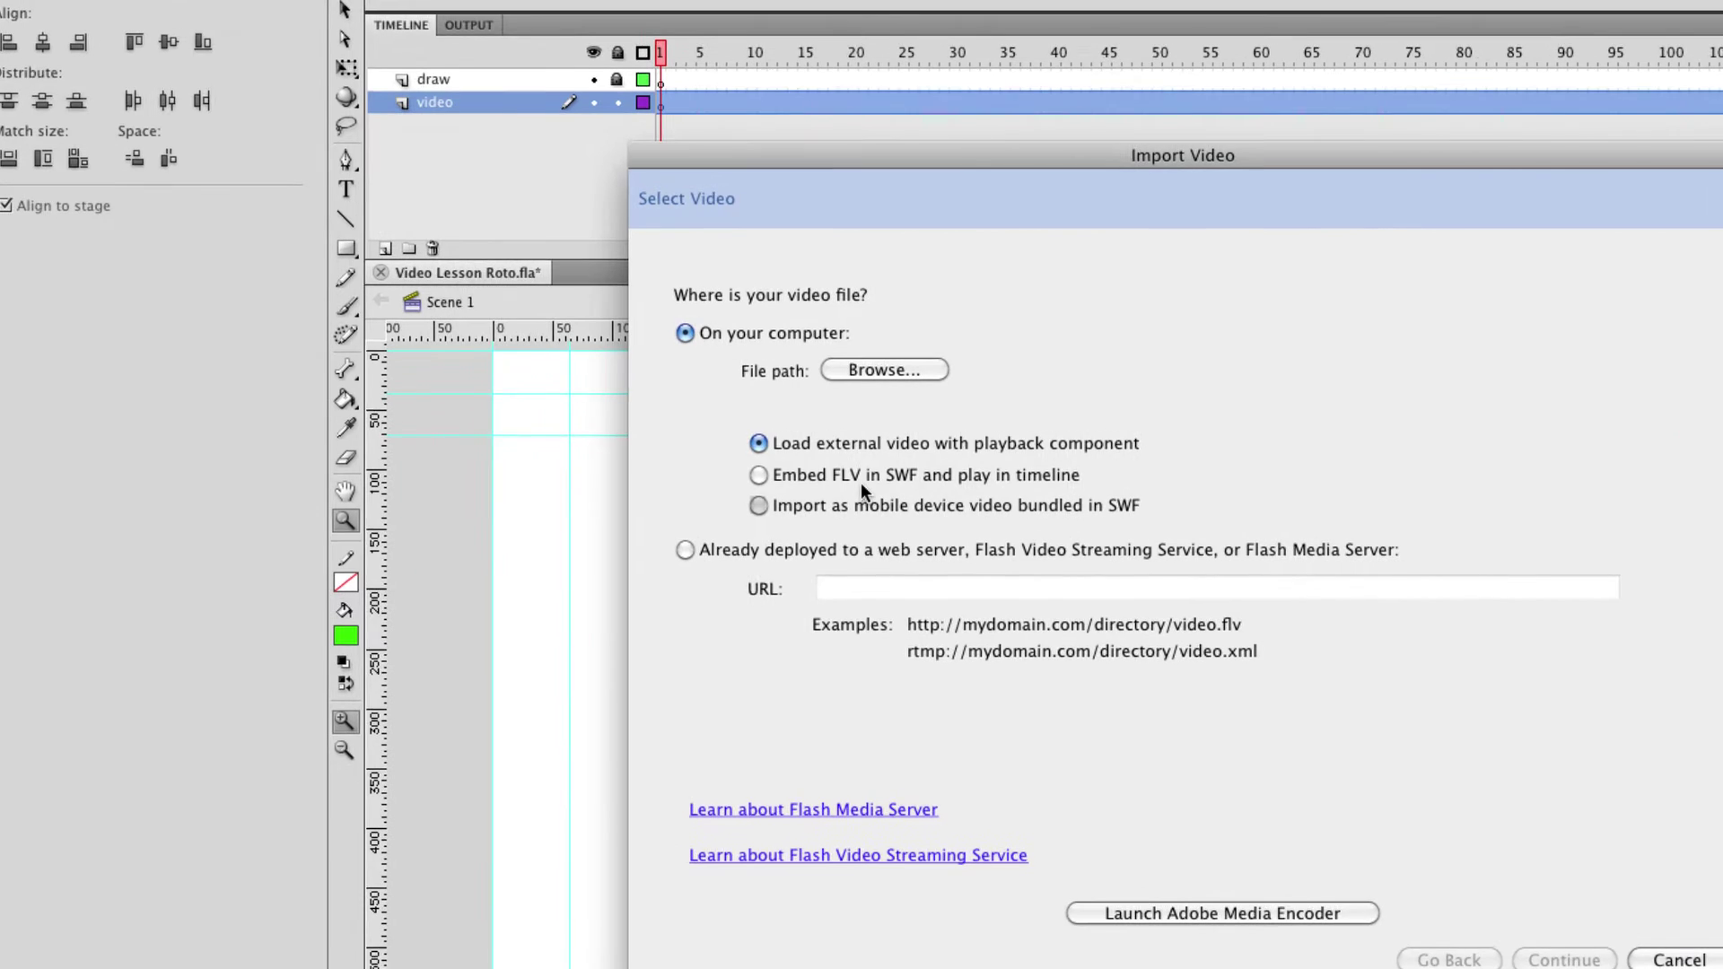
left_click(544, 485)
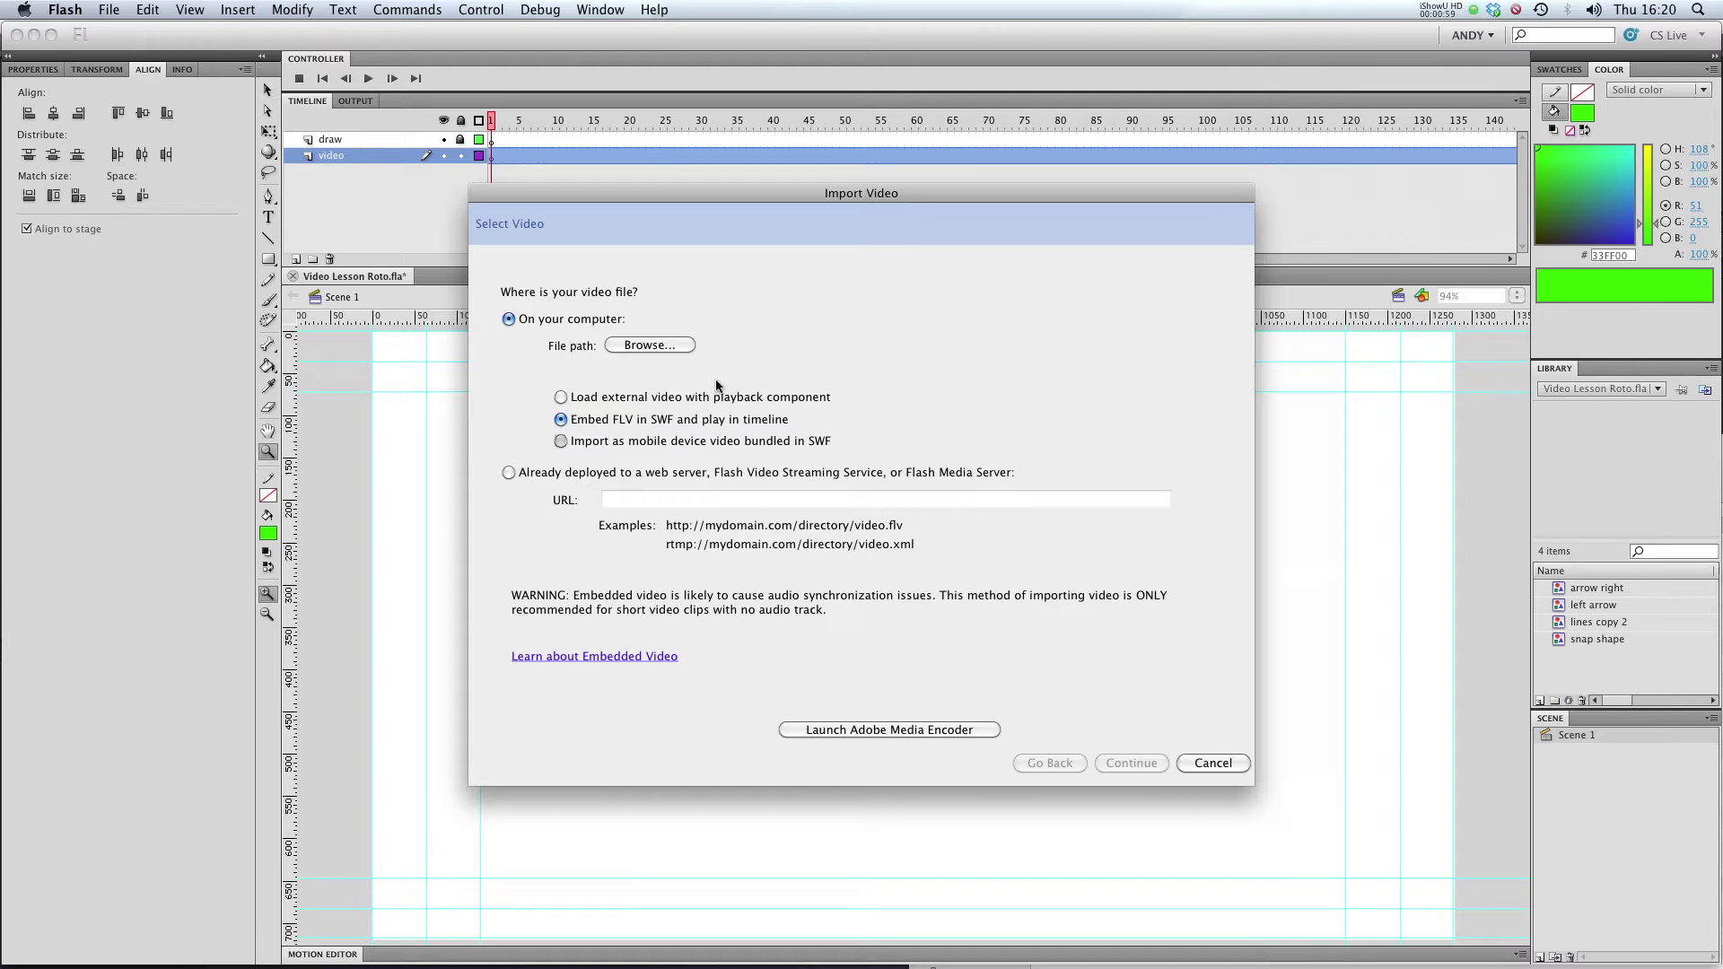
- Choose dancing-davelynch.flv from the Video Lesson 003 Roto folder as the import file
left_click(686, 375)
left_click(730, 194)
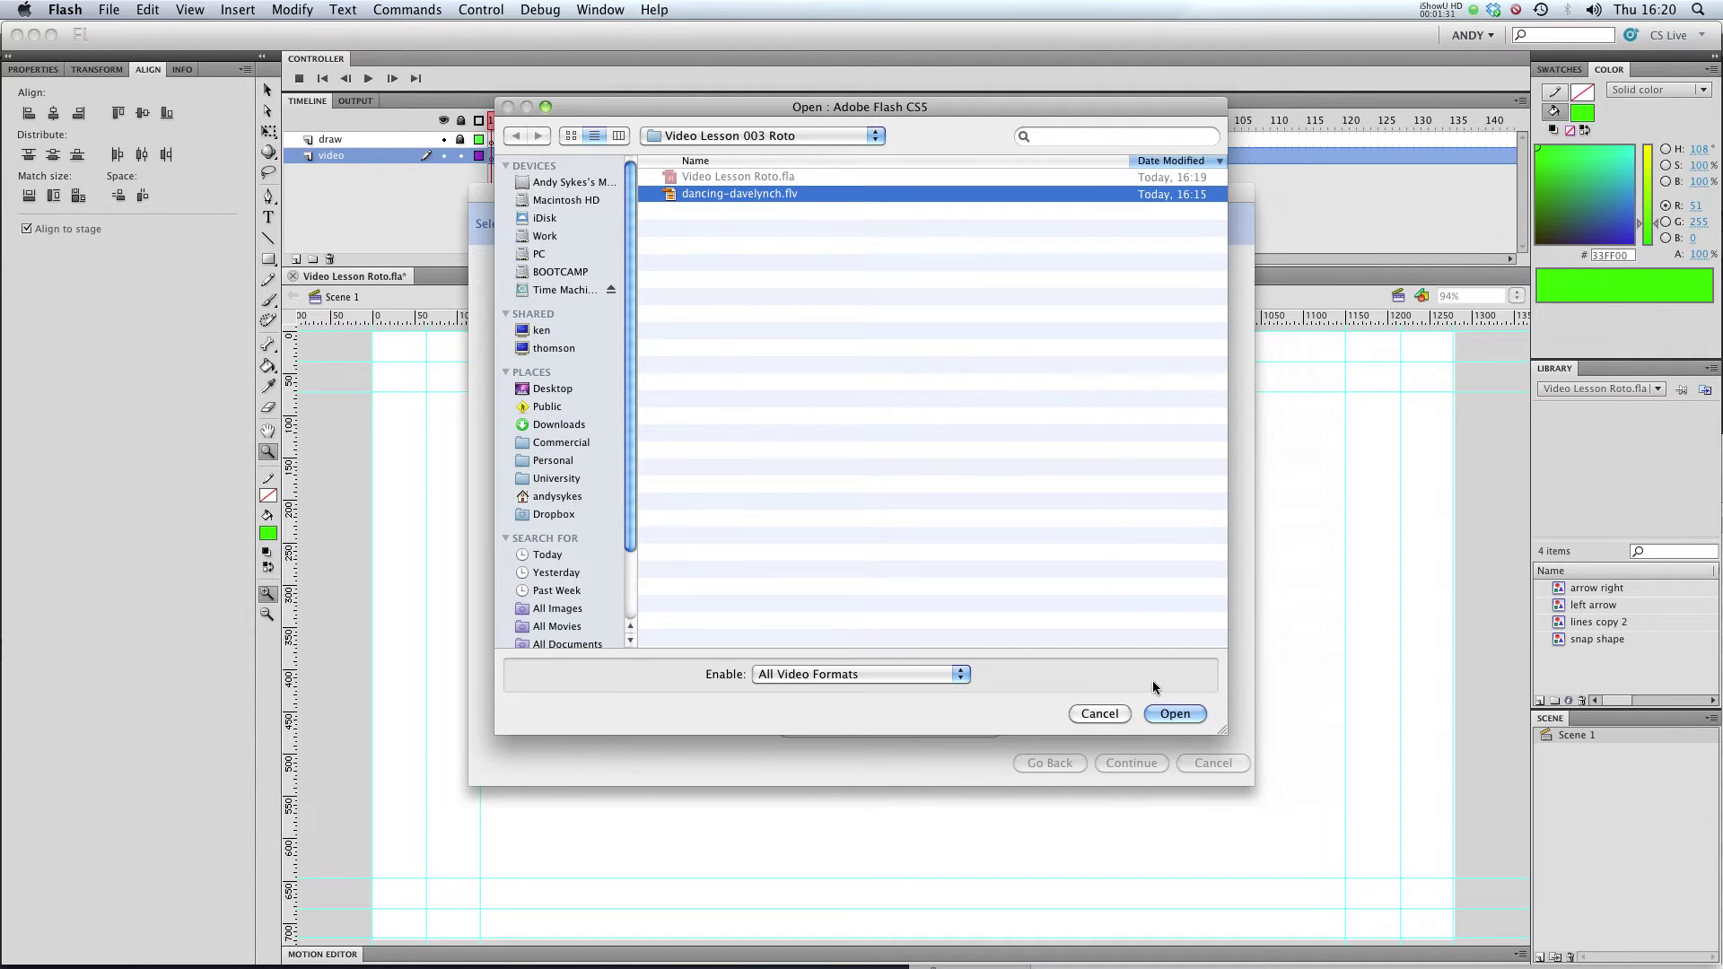
left_click(1163, 716)
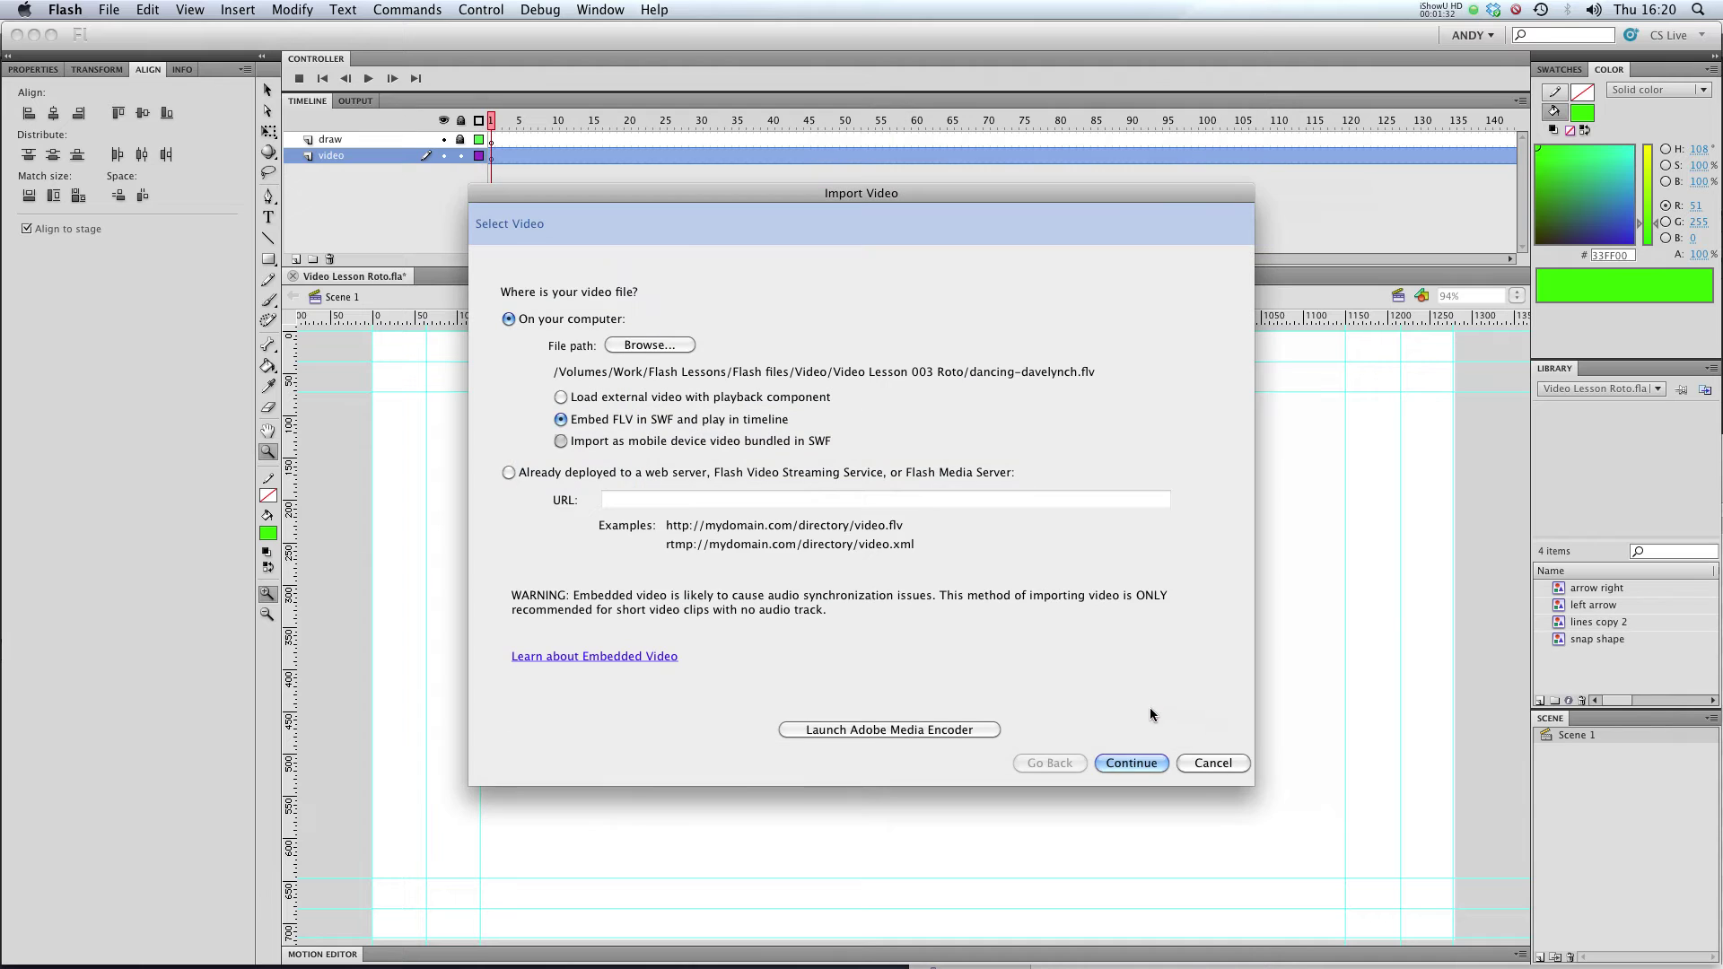
- Turn off Include audio on the Embedding page and advance to the import summary
left_click(1132, 764)
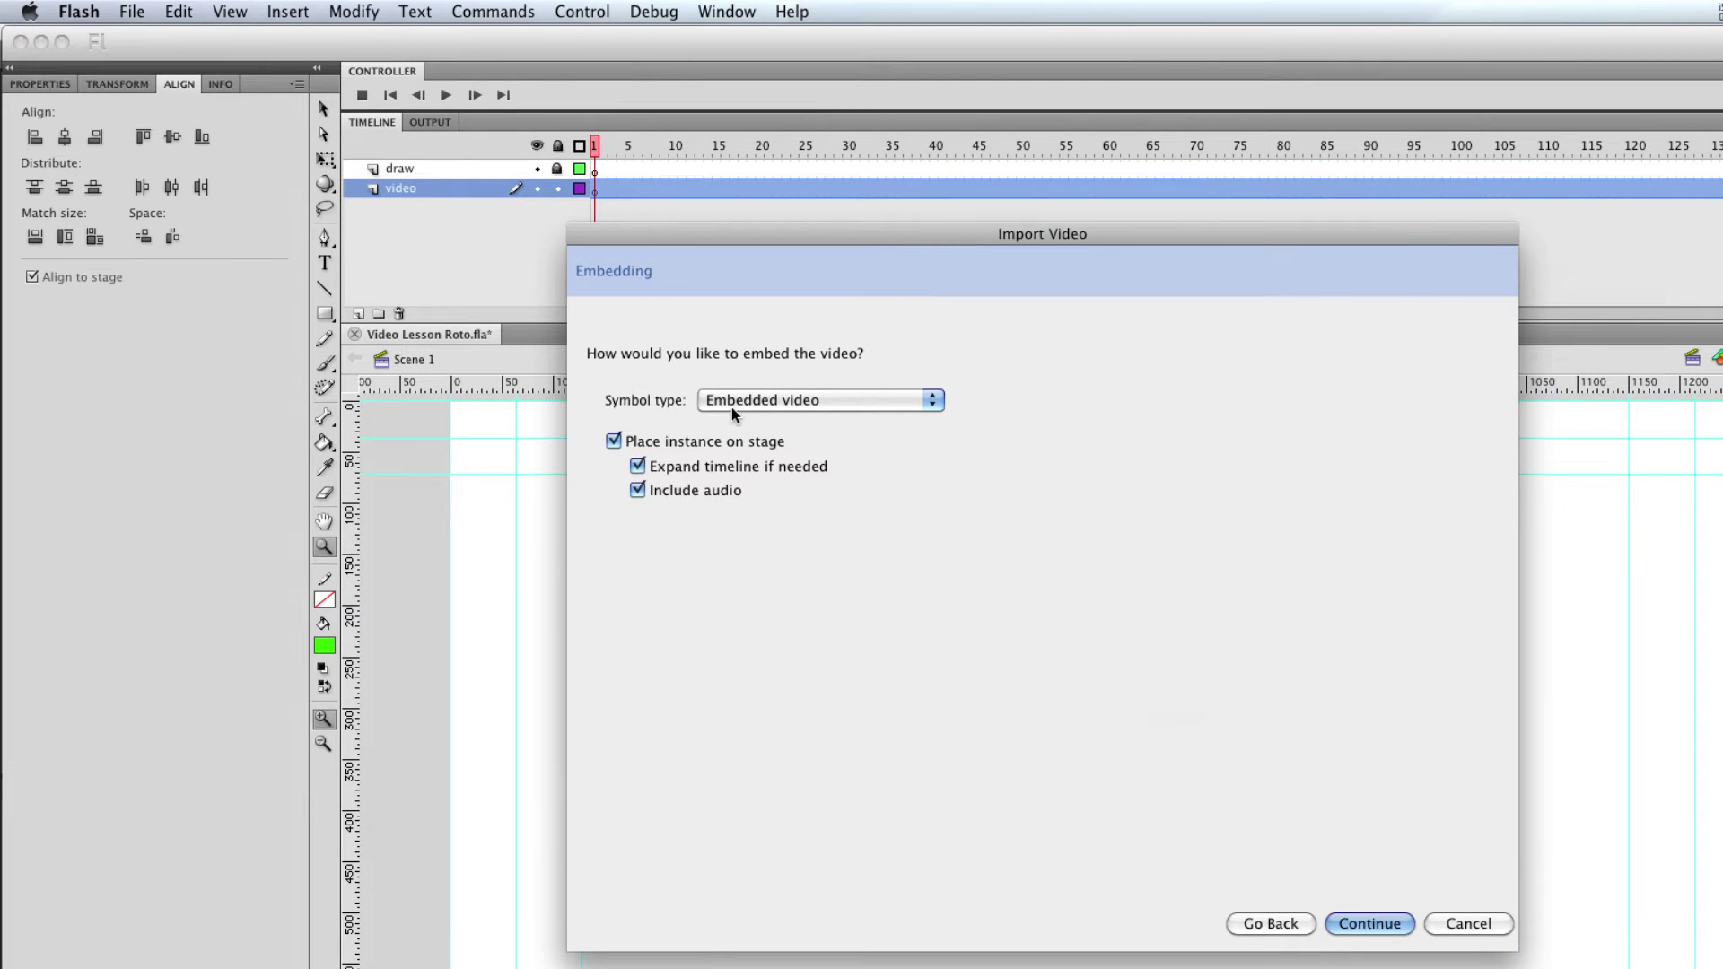
left_click(731, 492)
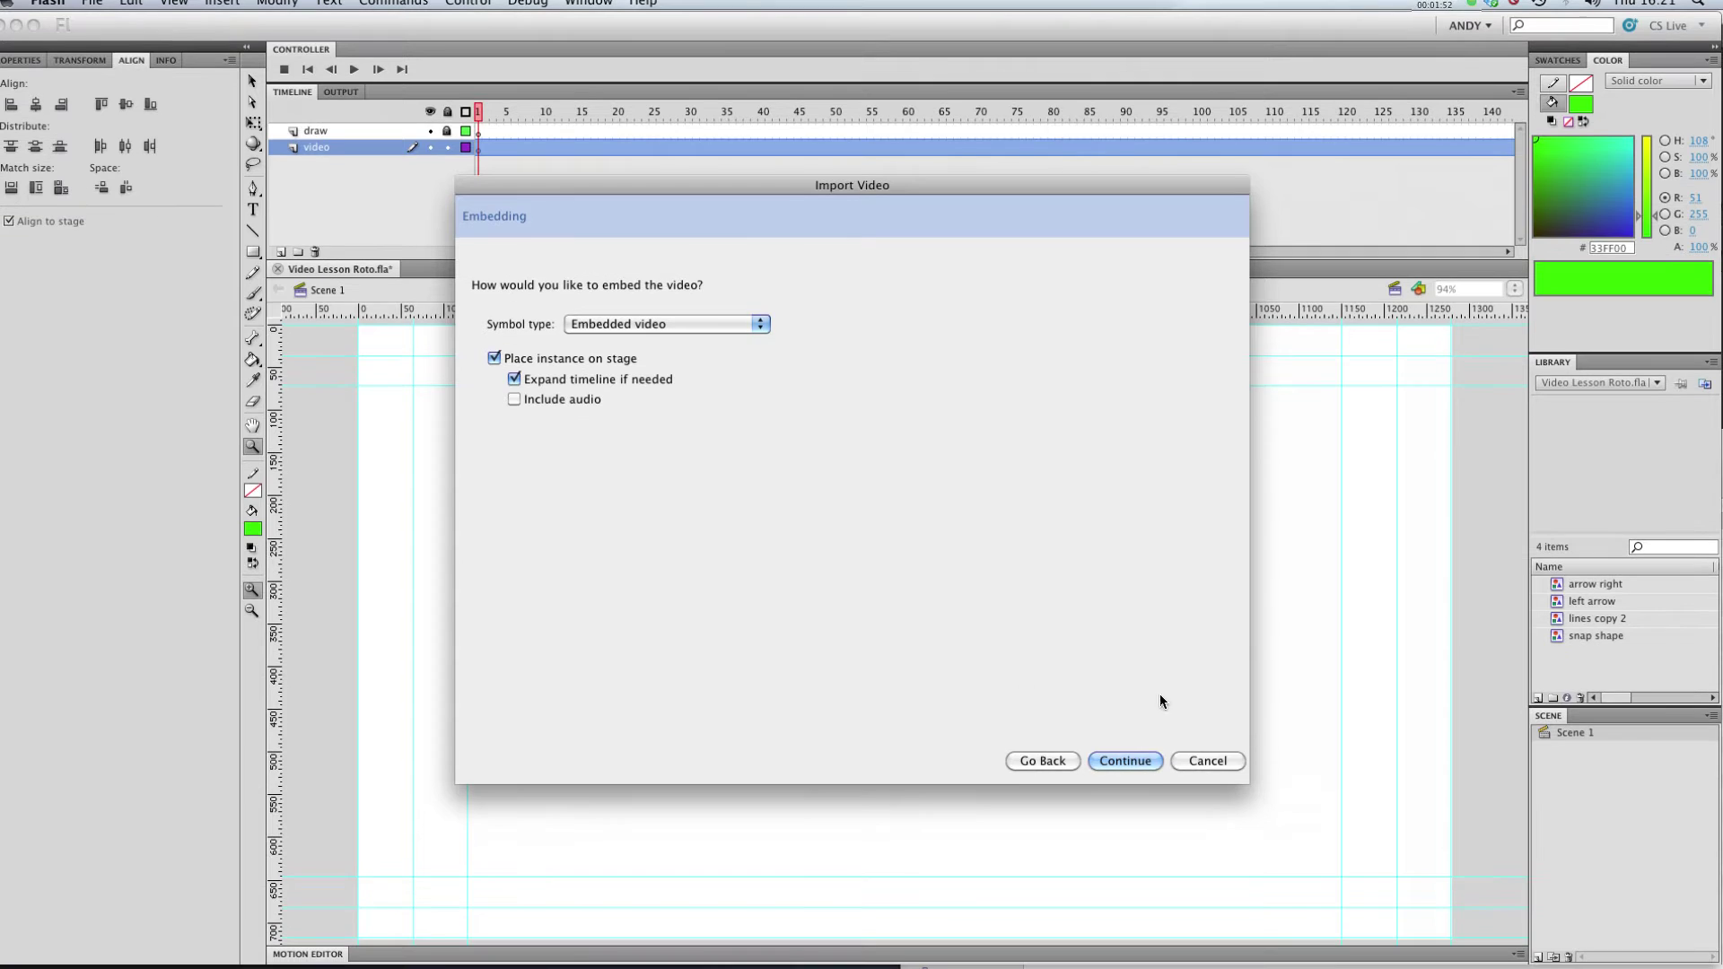
left_click(1125, 760)
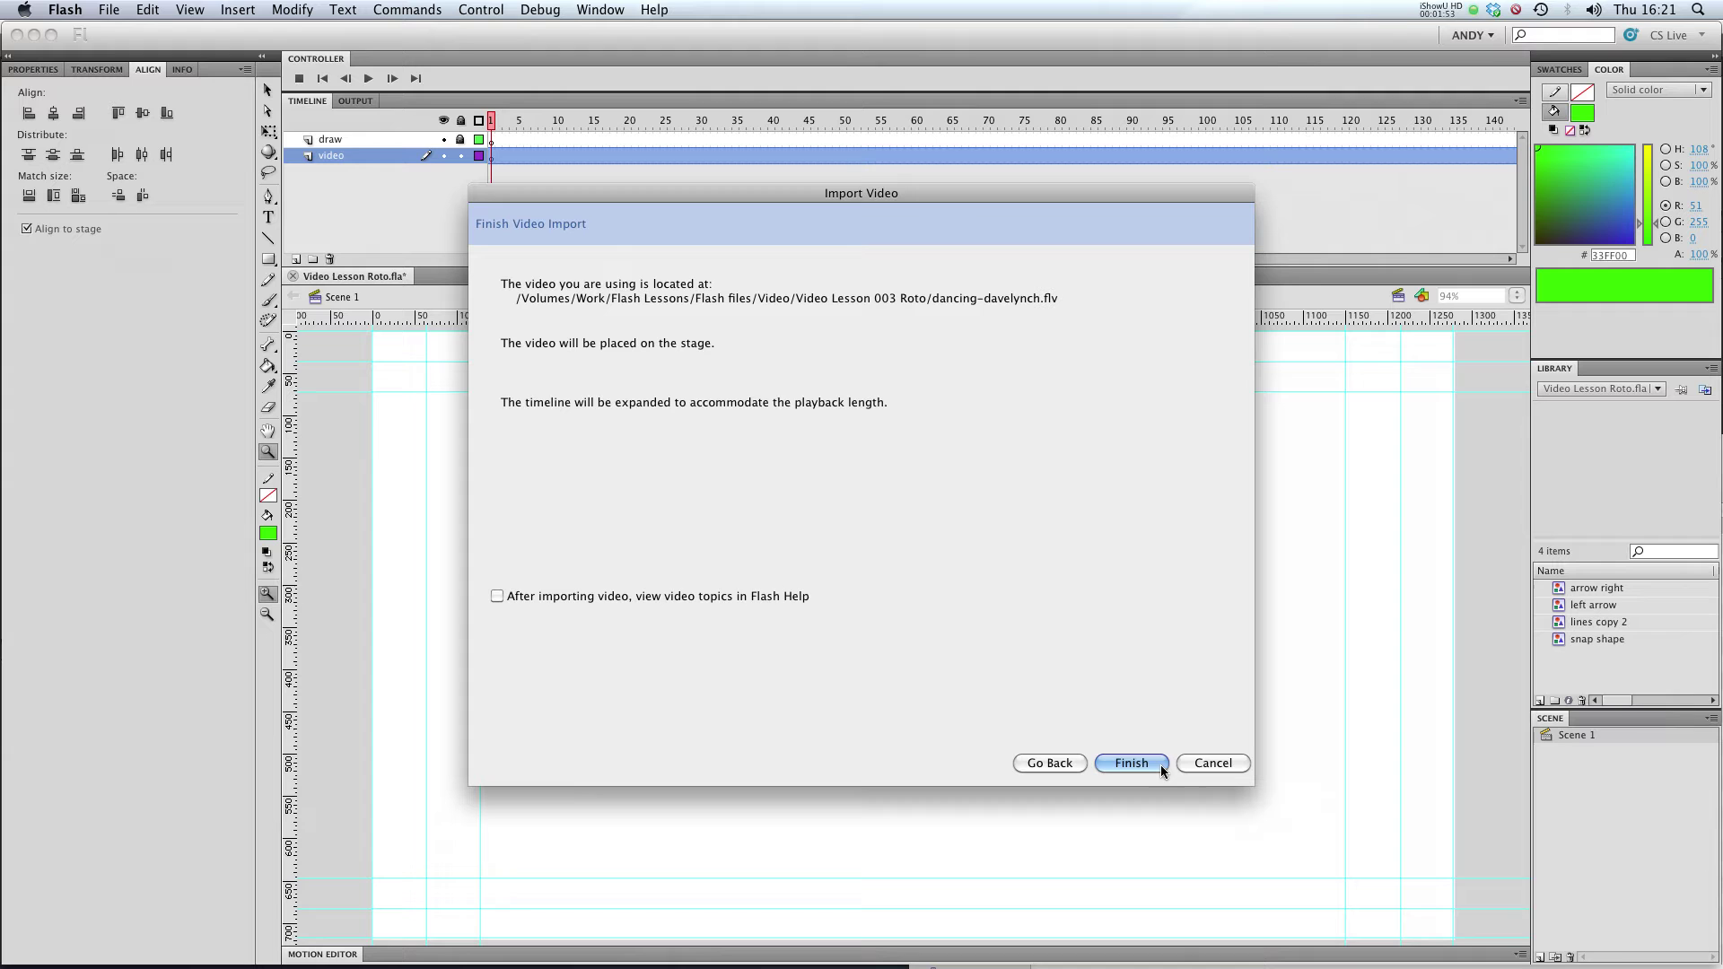
- Finish the import, preview the clip, rewind to frame 1 and lock the video layer
left_click(1133, 764)
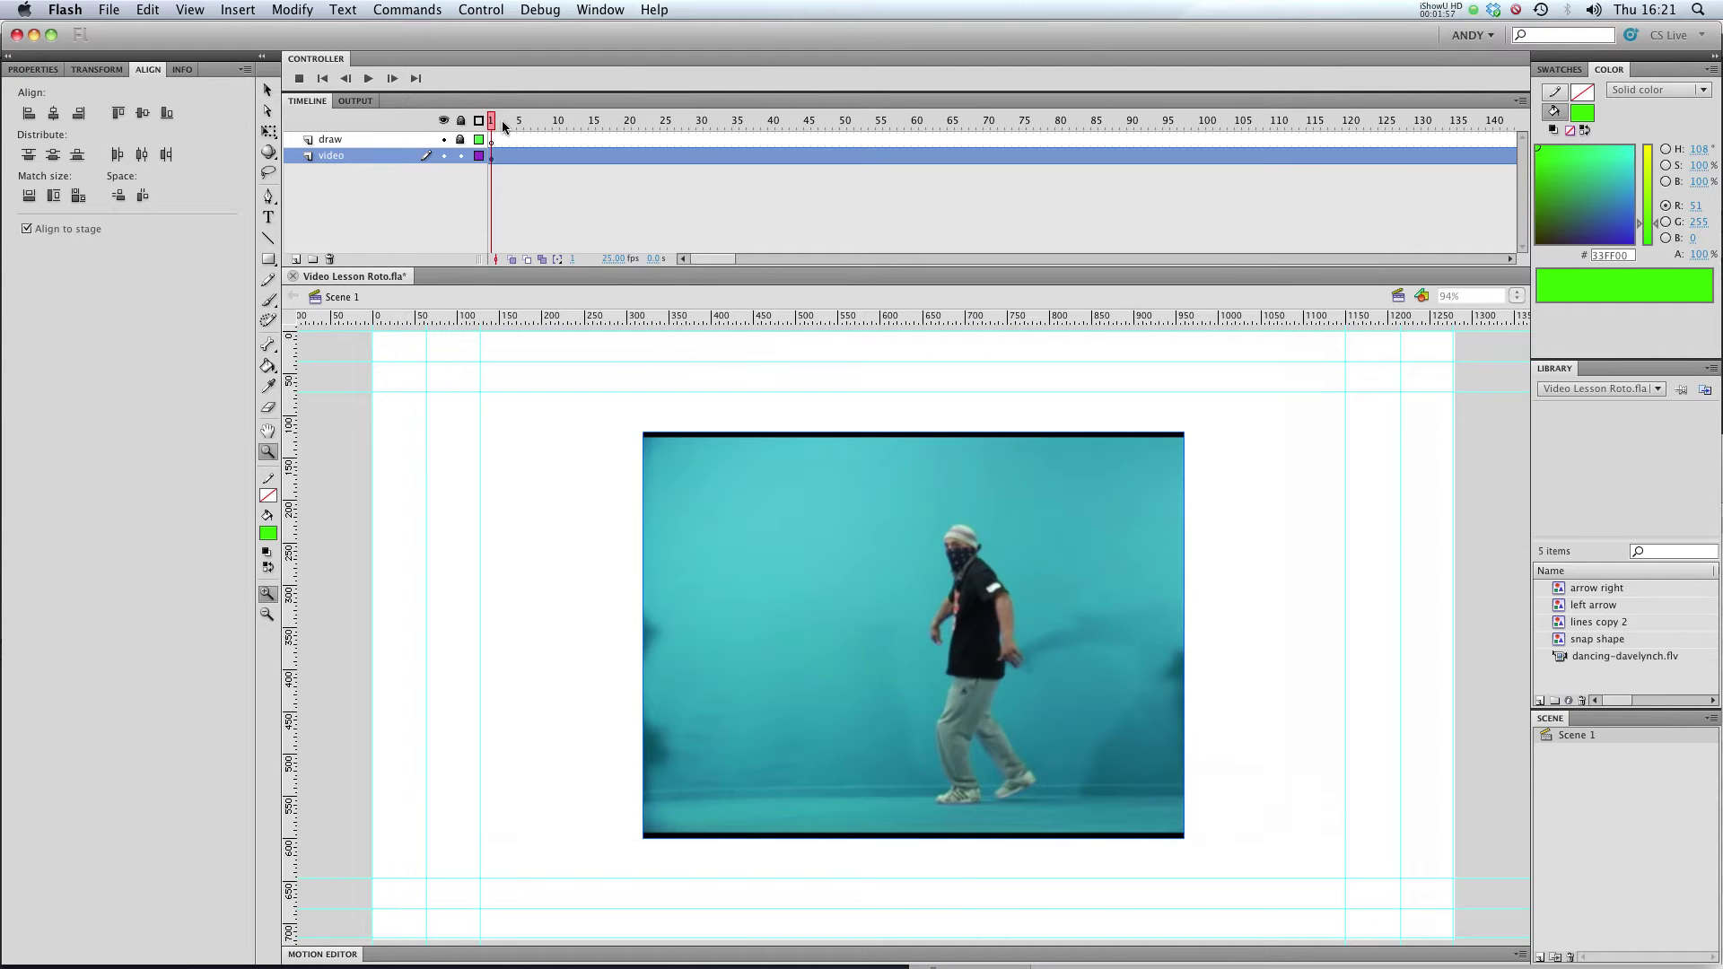
left_click_drag(503, 120, 700, 154)
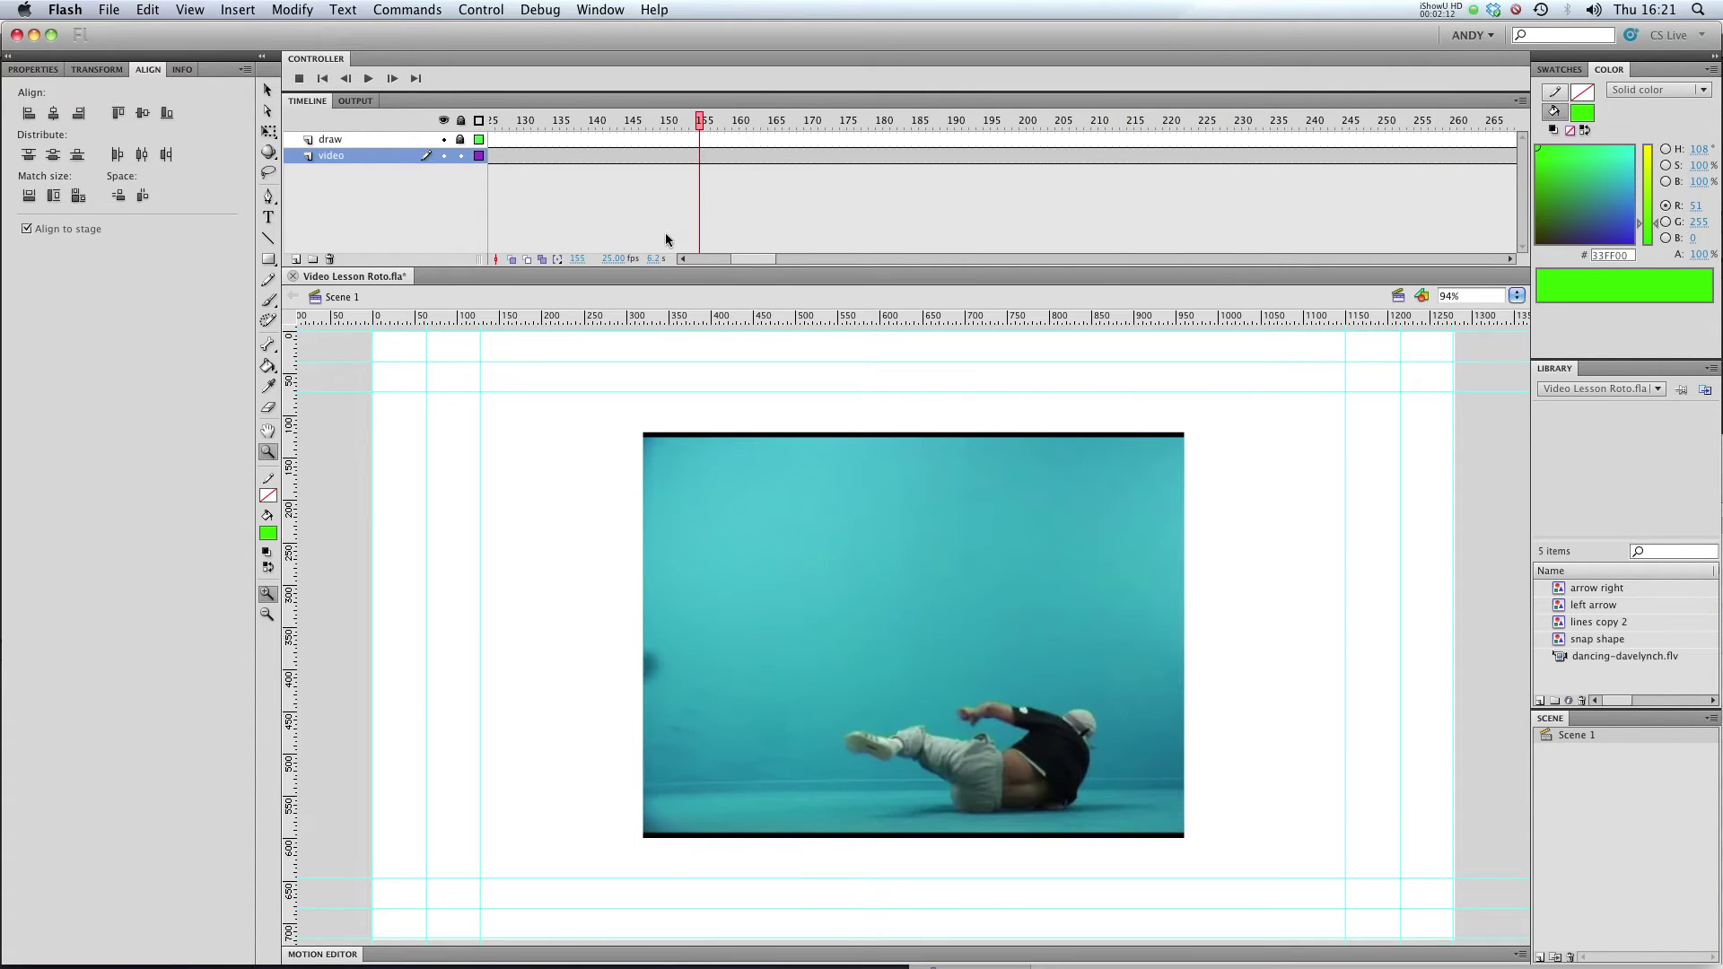
left_click(322, 78)
left_click(461, 155)
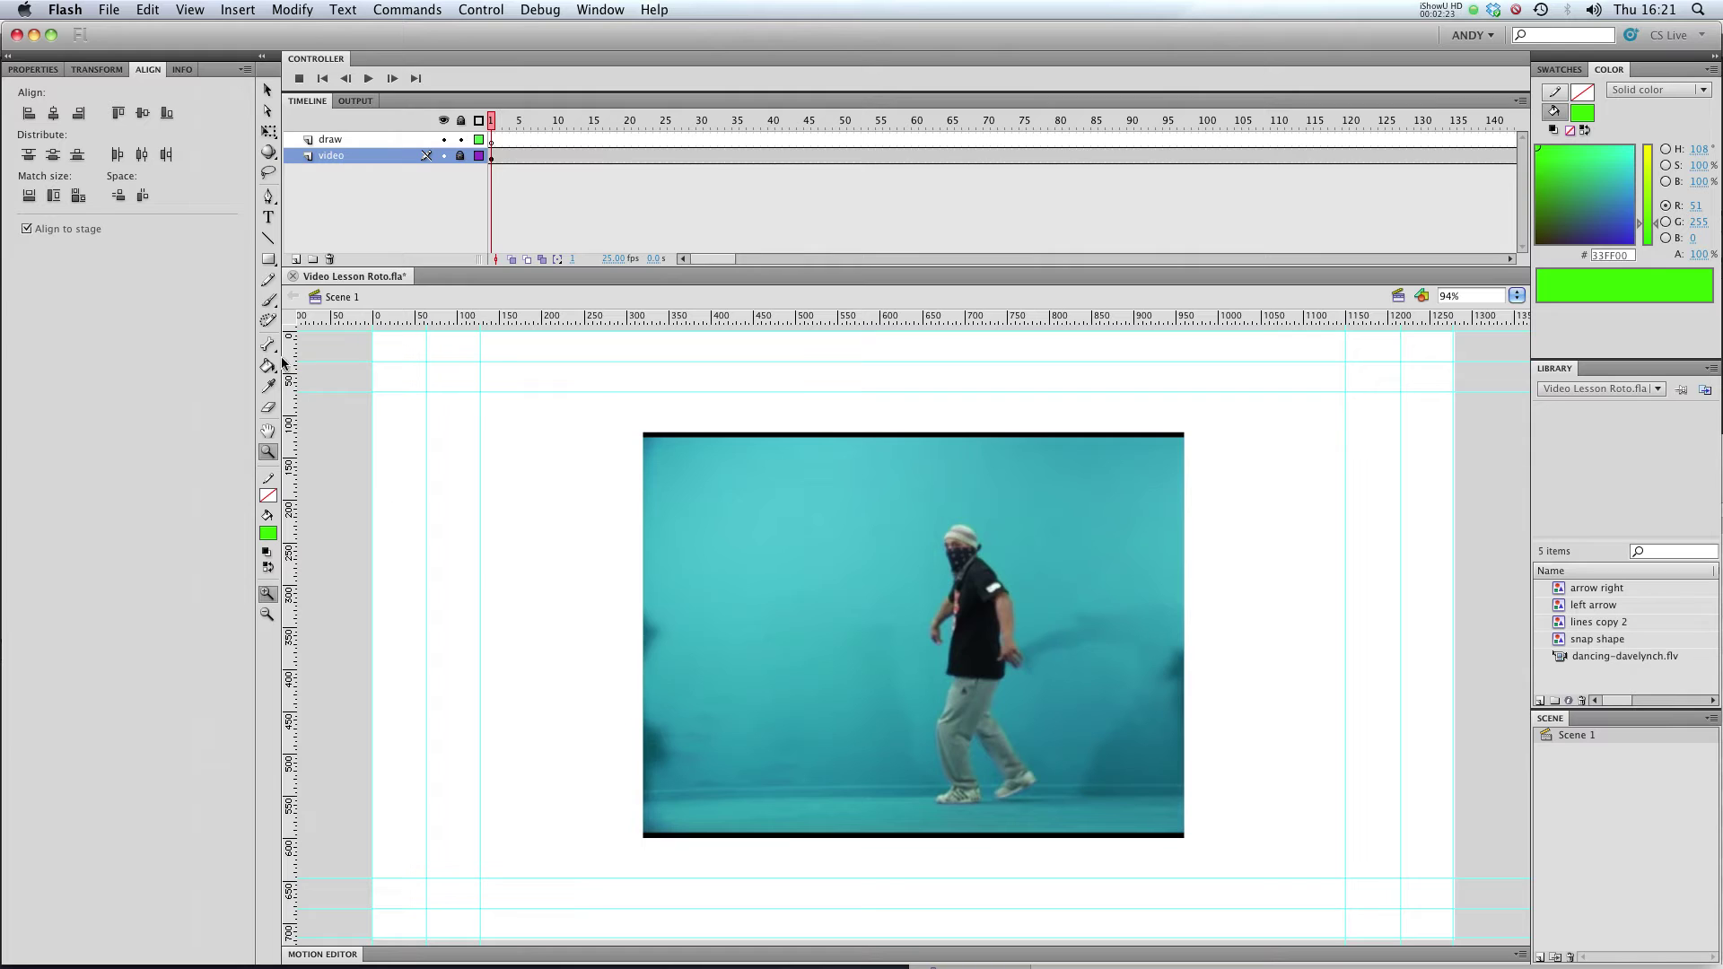
- With the draw layer selected, zoom in around the dancer and choose the Brush tool
left_click(267, 300)
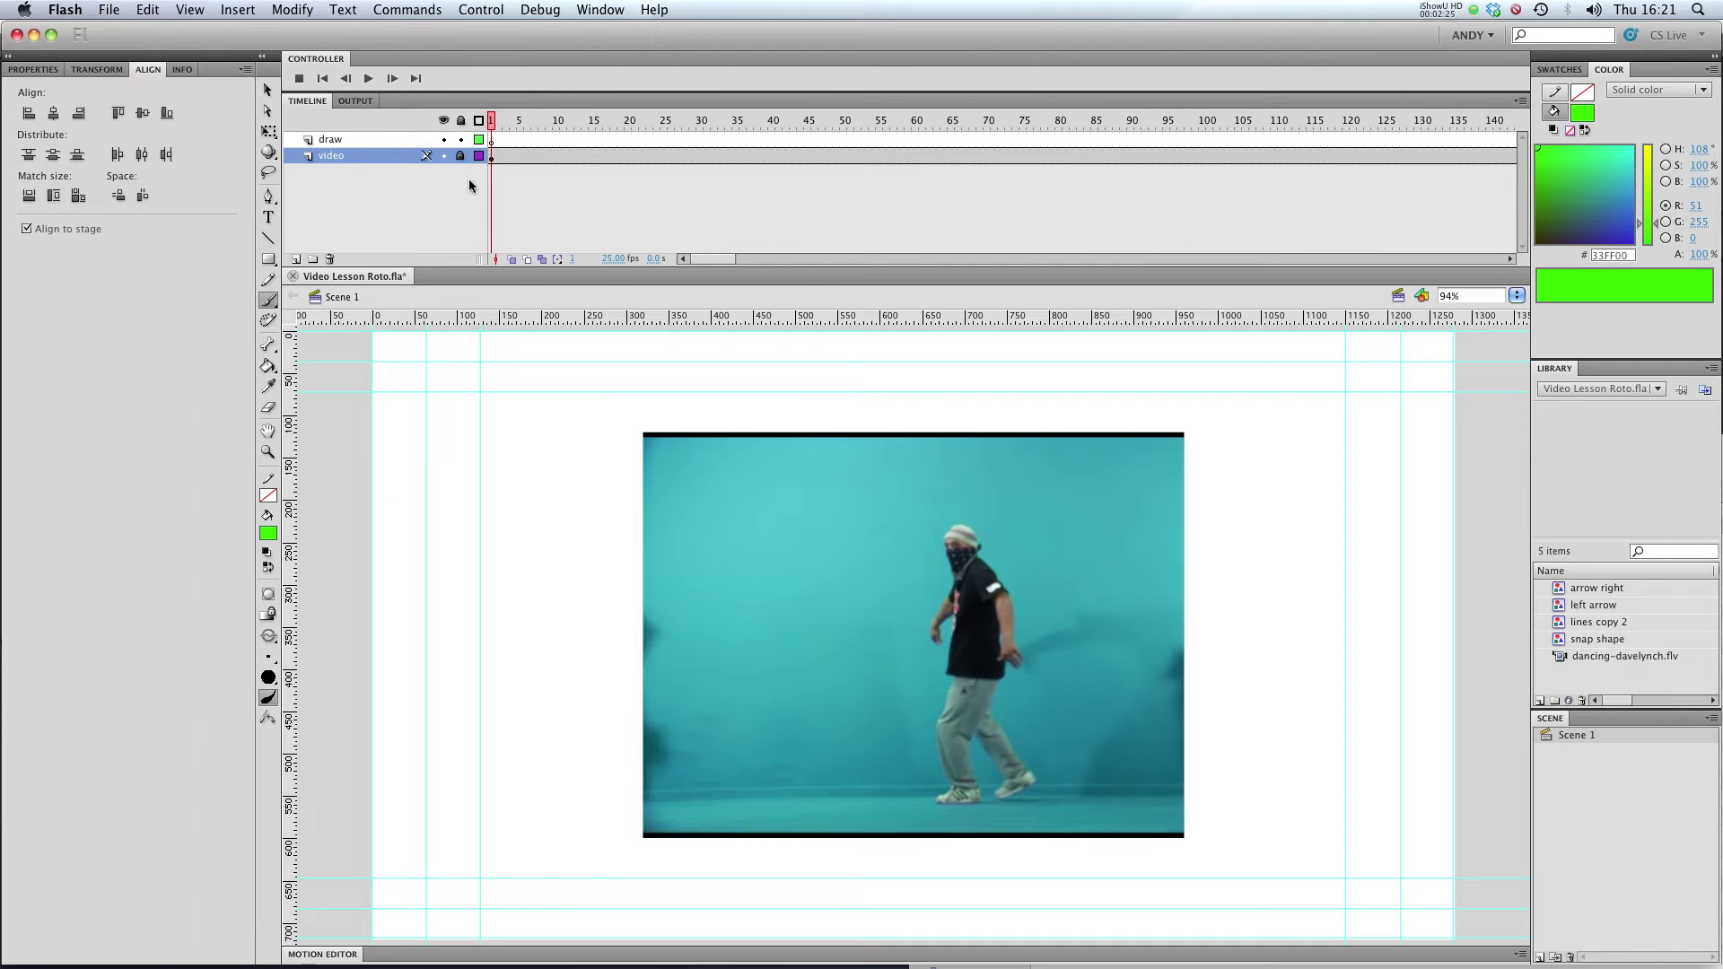
left_click(371, 141)
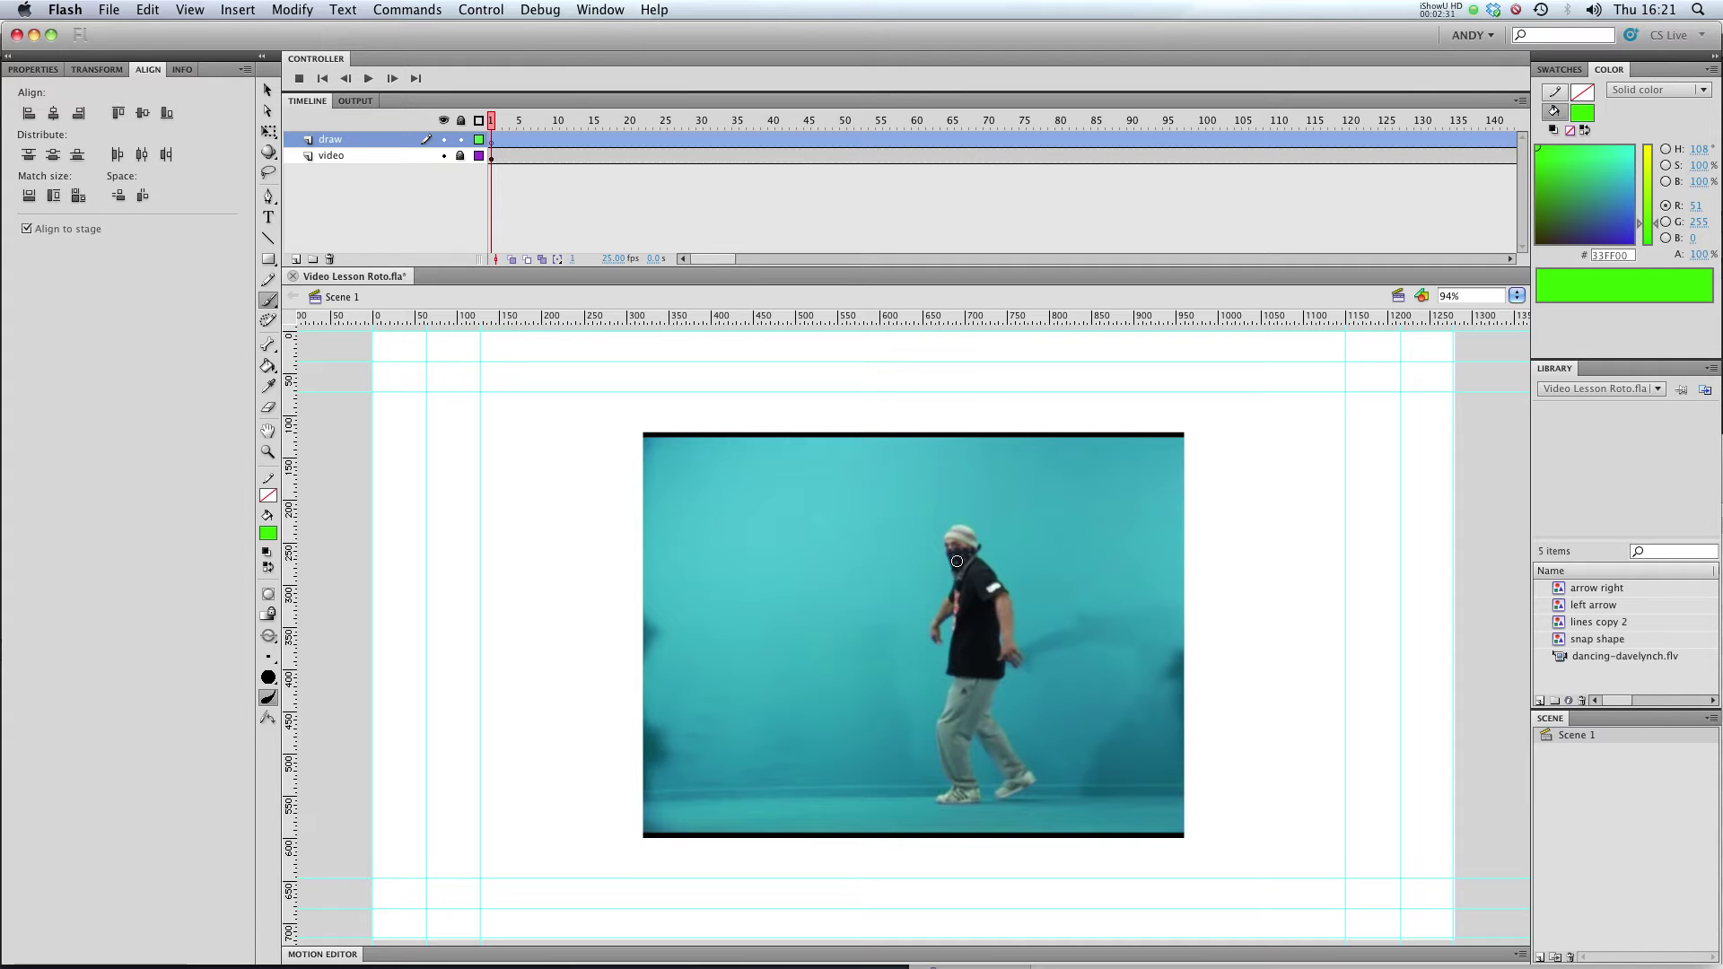
left_click(268, 451)
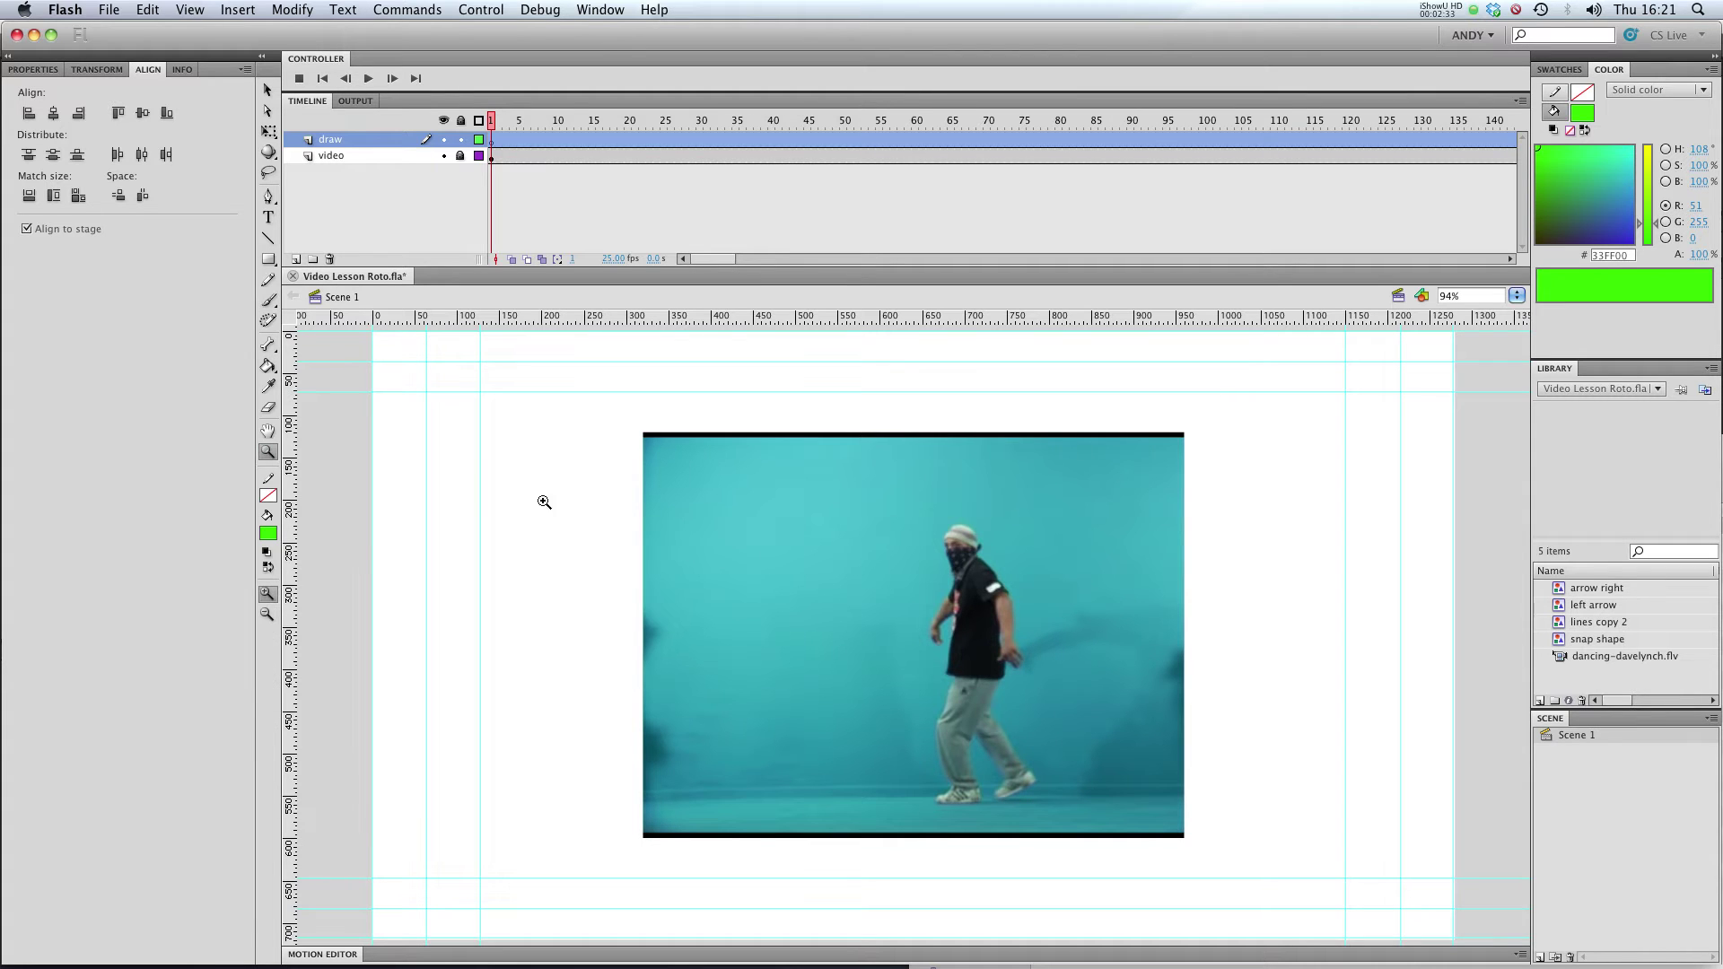
left_click_drag(760, 457, 1229, 850)
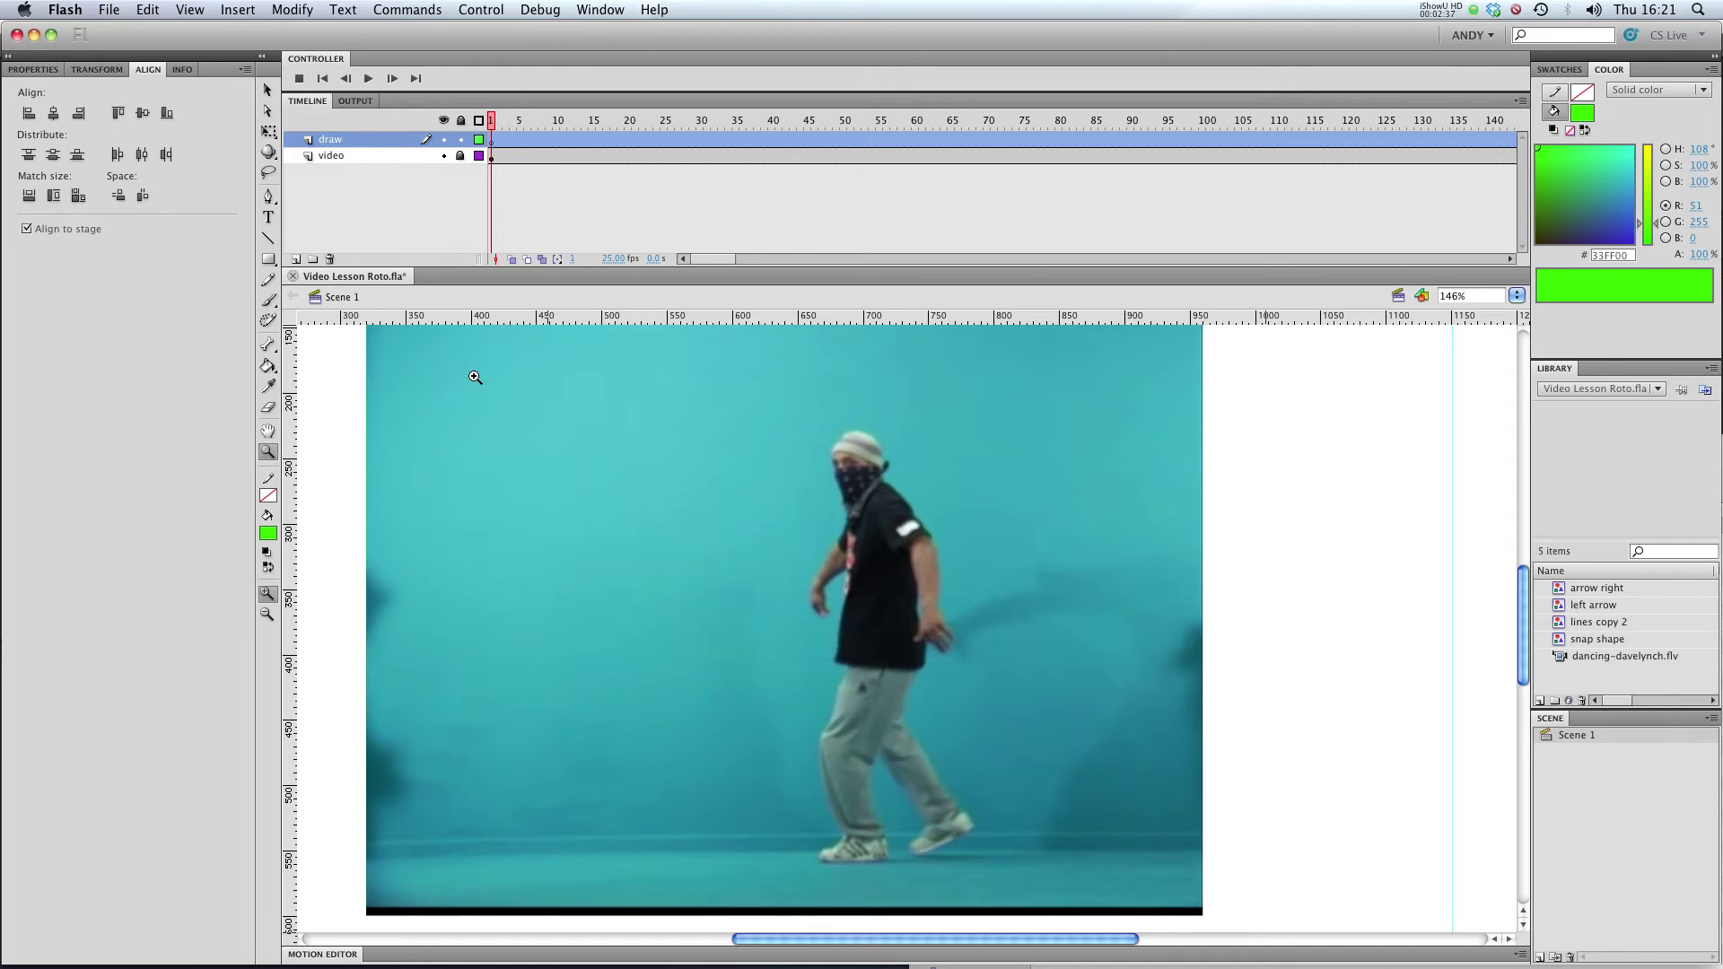
left_click(269, 300)
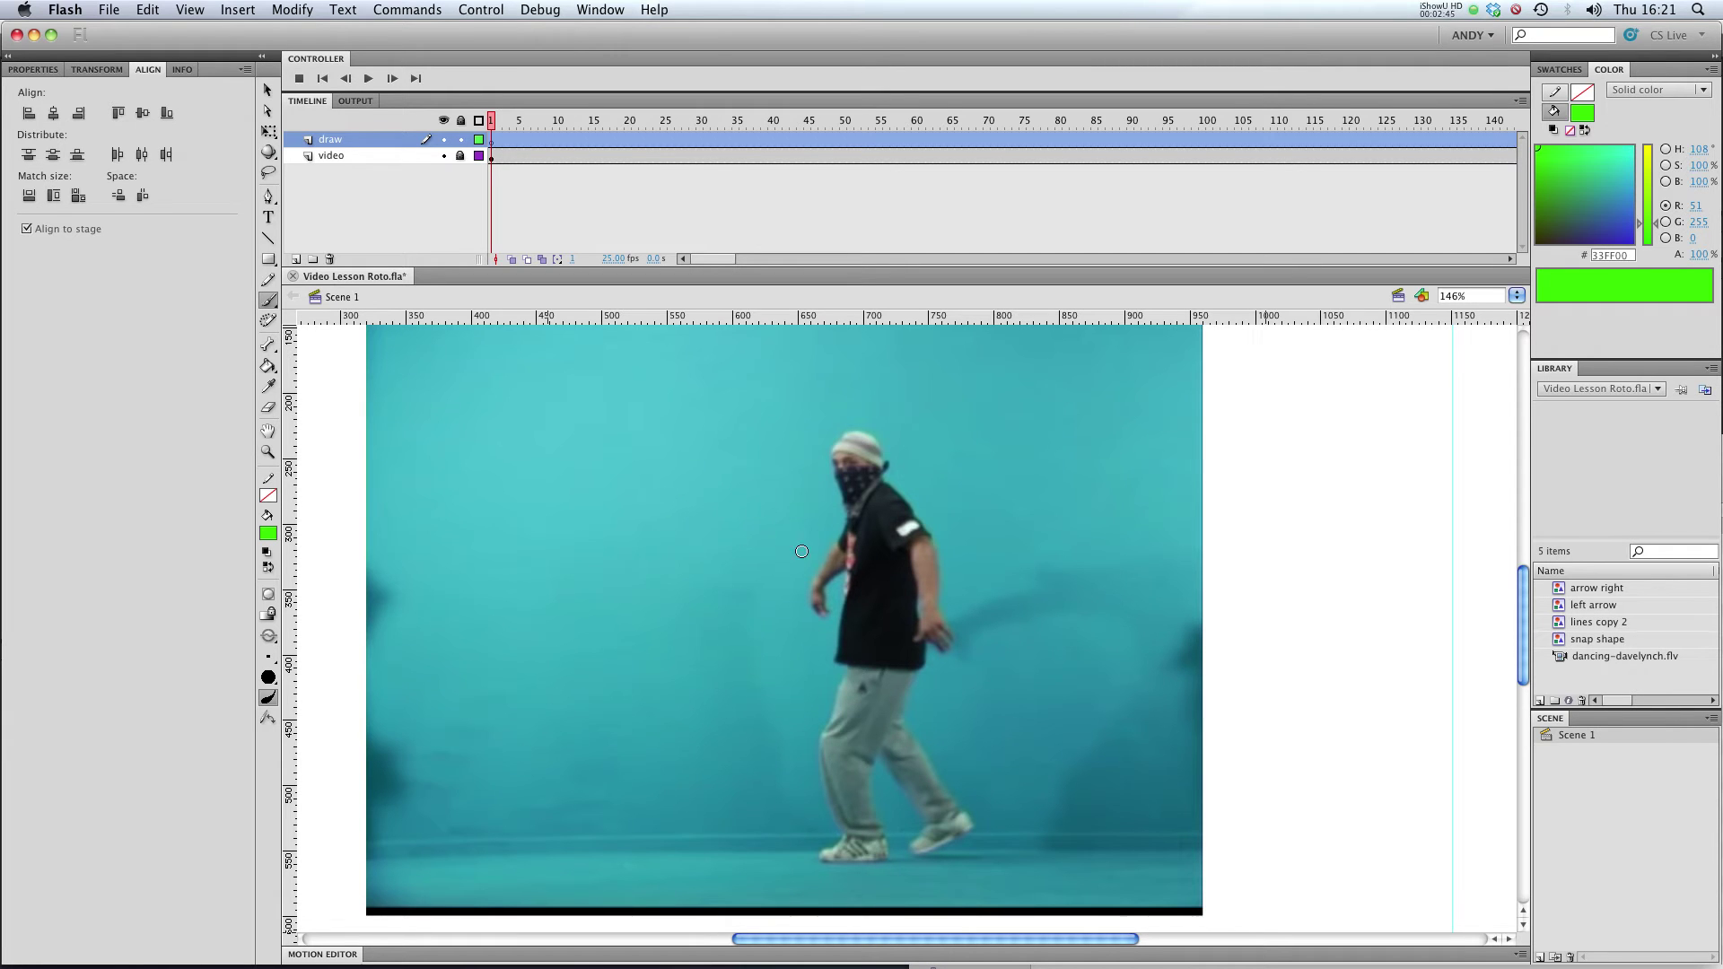
- Brush green outlines of the sleeve, hat, shirt, legs and feet on frame 1
mouse_move(878, 522)
left_mouse_down()
mouse_move(895, 556)
mouse_move(932, 537)
mouse_move(882, 486)
mouse_move(848, 519)
mouse_move(884, 473)
mouse_move(827, 473)
mouse_move(869, 462)
mouse_move(831, 453)
mouse_move(883, 453)
left_mouse_up()
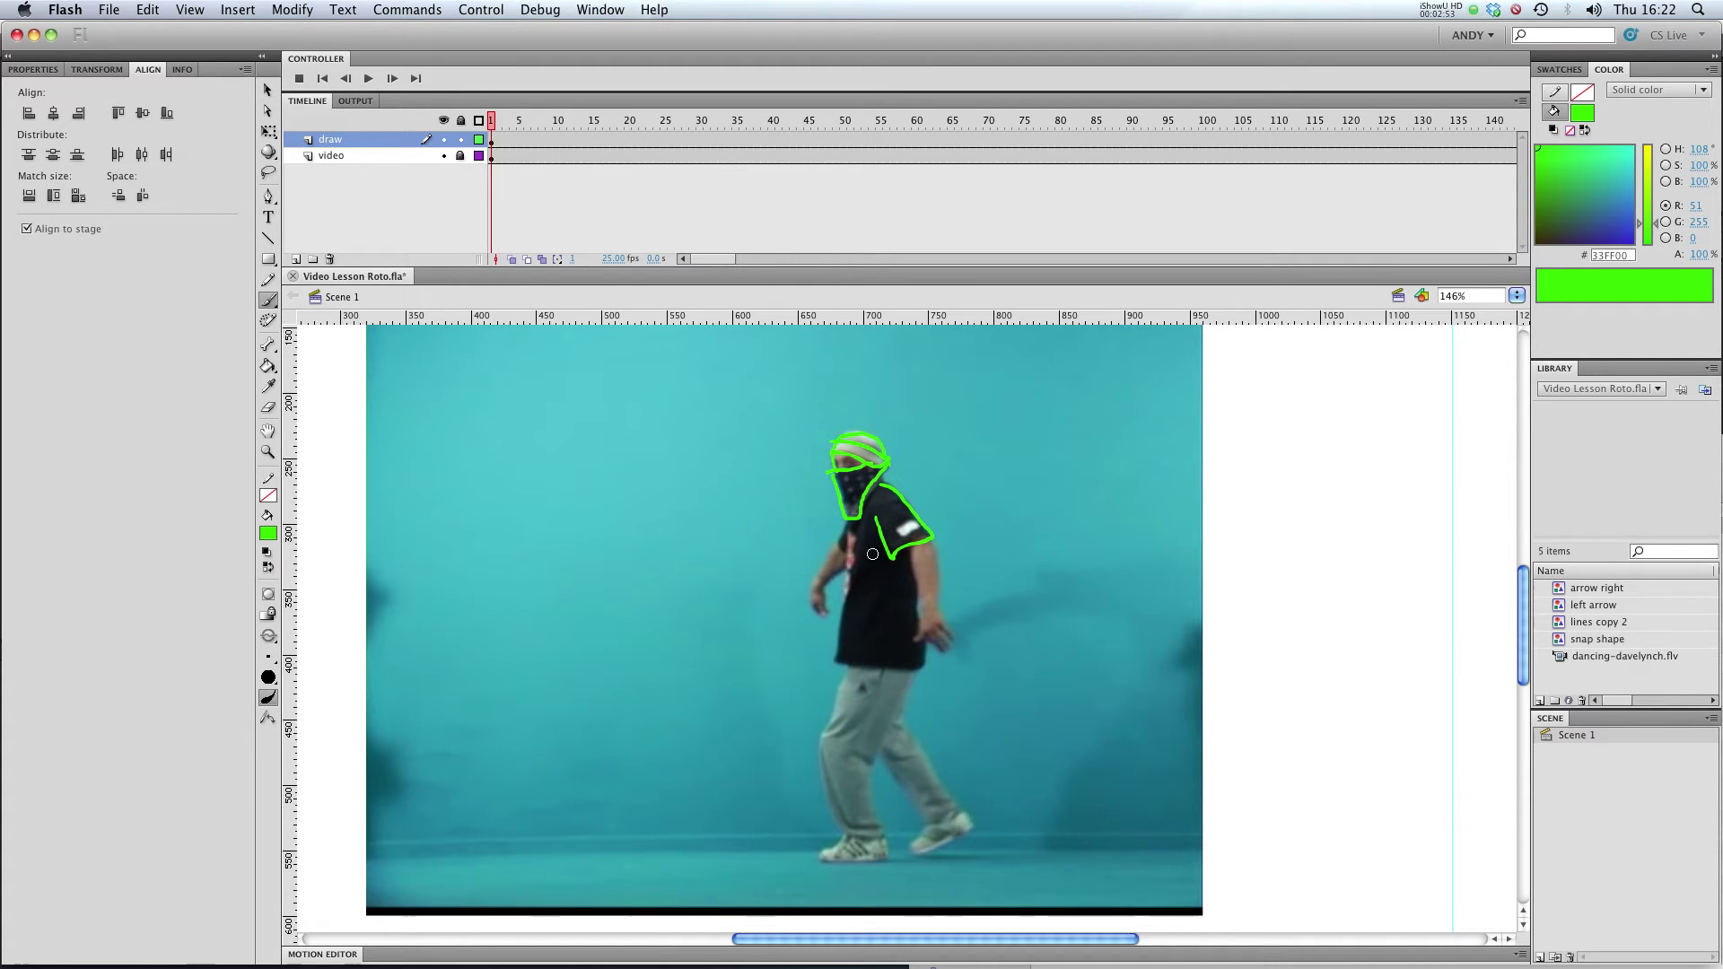
mouse_move(845, 532)
left_mouse_down()
mouse_move(832, 666)
mouse_move(927, 647)
left_mouse_up()
mouse_move(897, 554)
left_mouse_down()
mouse_move(918, 650)
mouse_move(944, 653)
mouse_move(936, 549)
mouse_move(826, 558)
mouse_move(813, 614)
left_mouse_up()
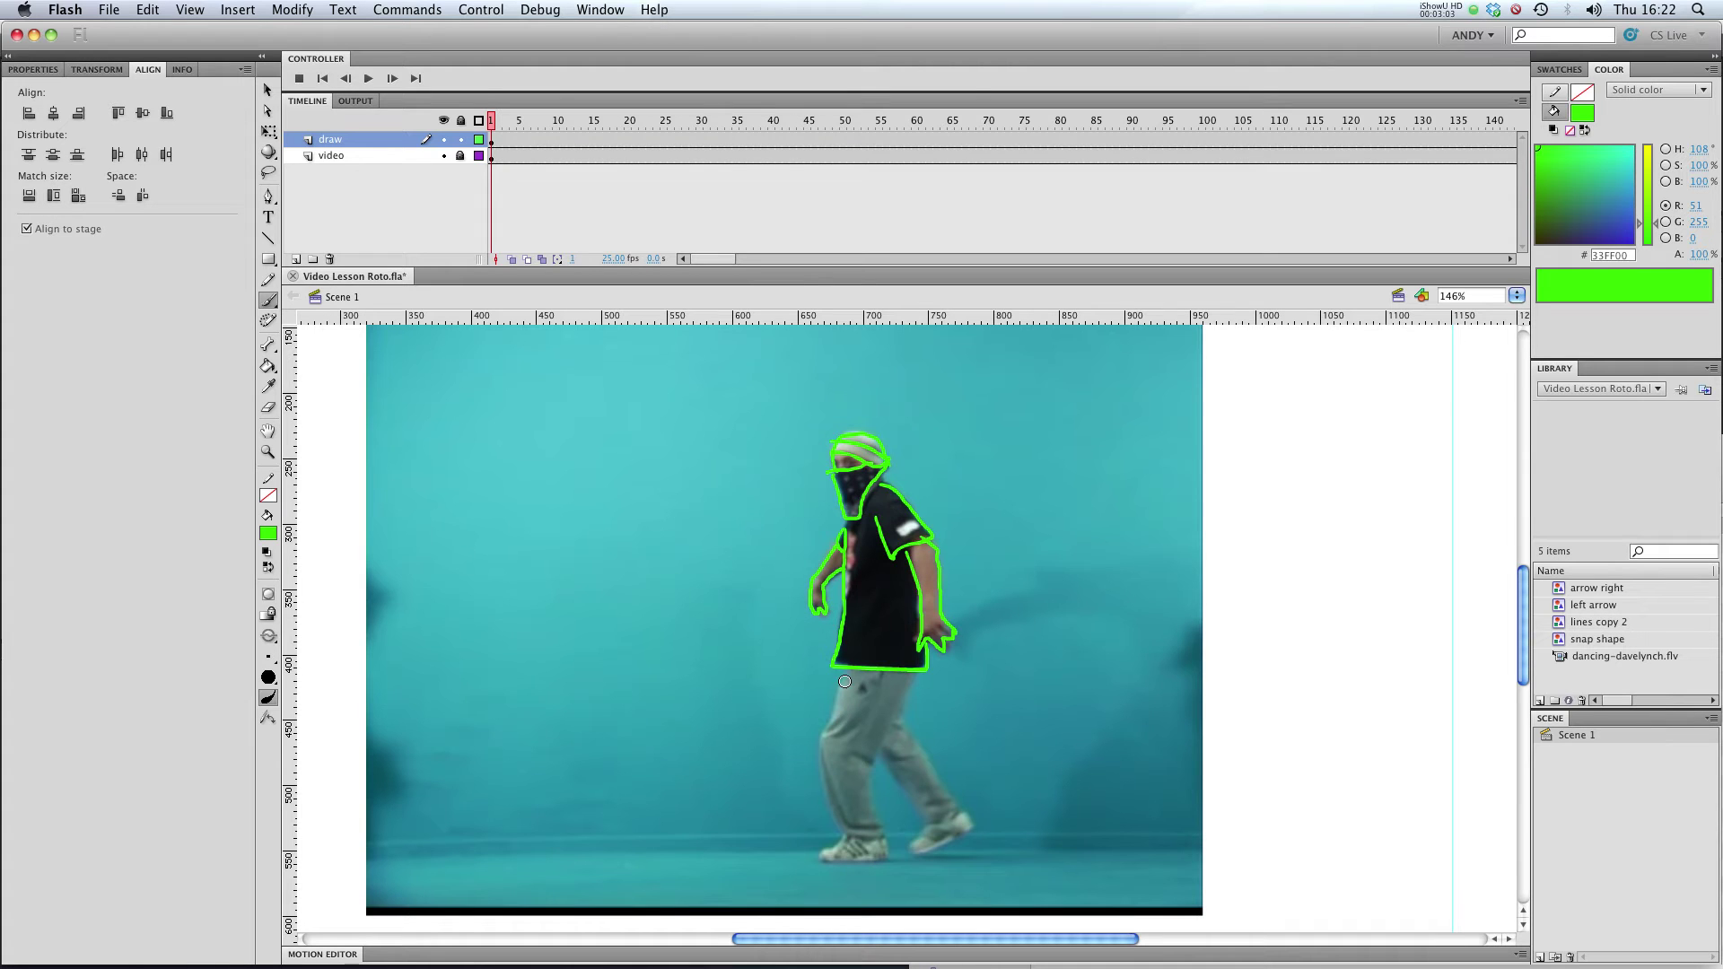
mouse_move(846, 672)
left_mouse_down()
mouse_move(818, 736)
mouse_move(821, 799)
mouse_move(846, 838)
mouse_move(887, 840)
mouse_move(869, 764)
mouse_move(922, 669)
left_mouse_up()
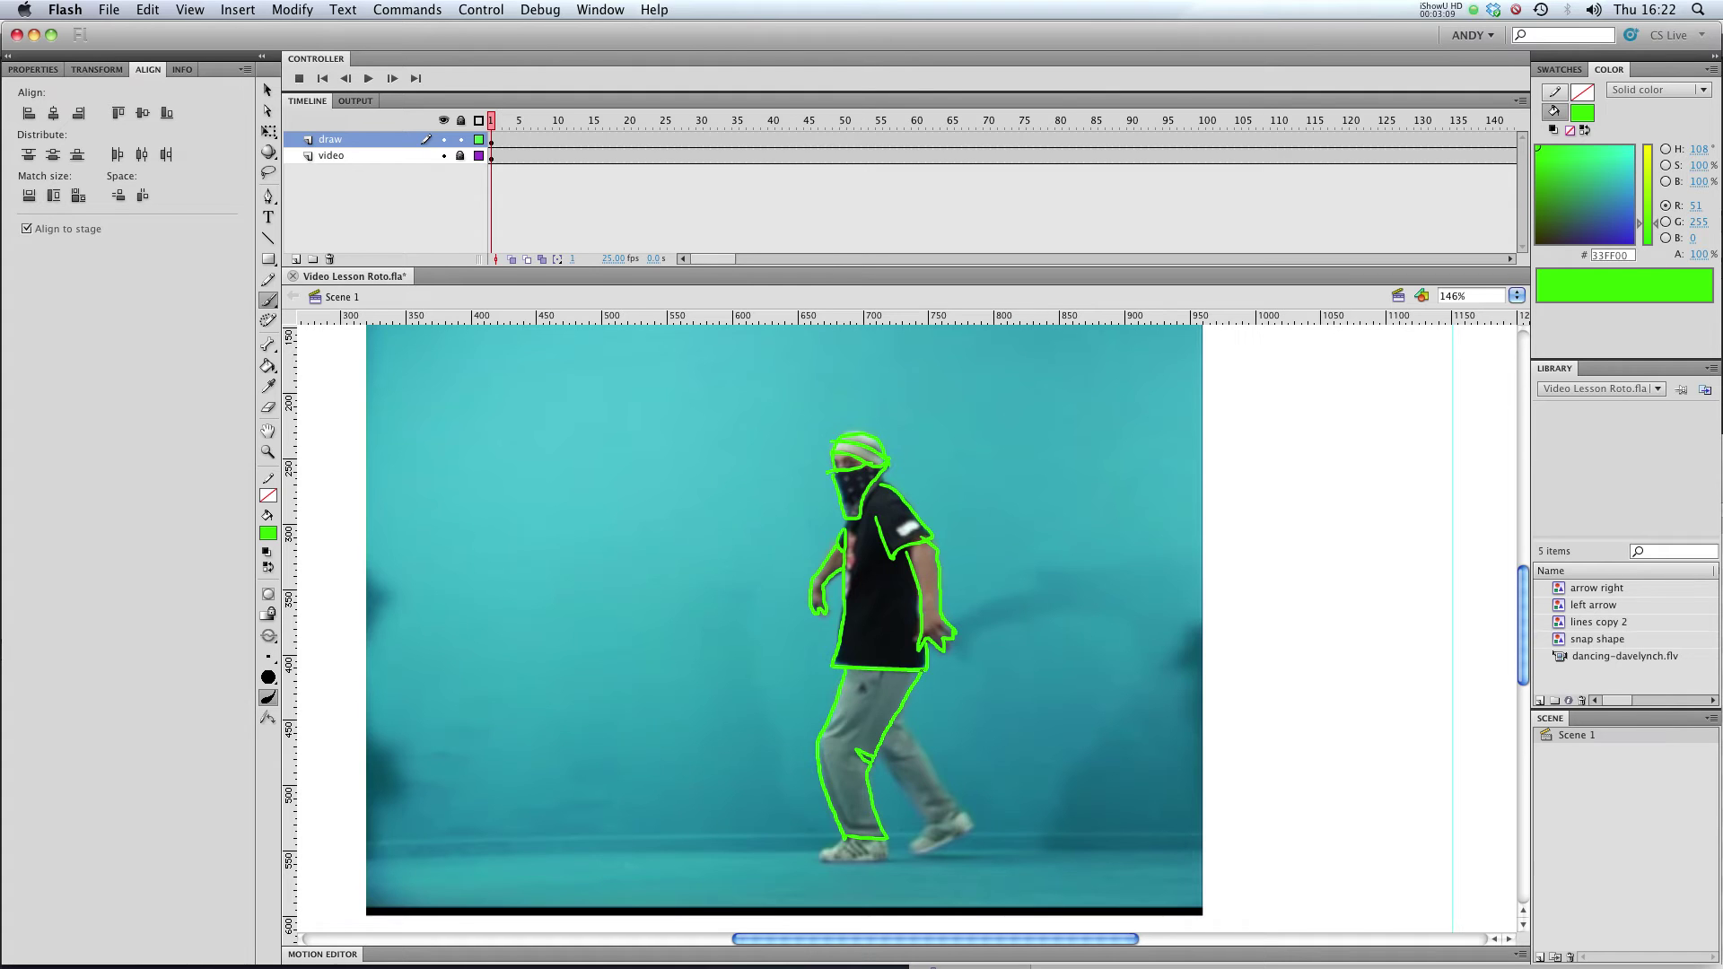
left_click_drag(873, 754, 909, 791)
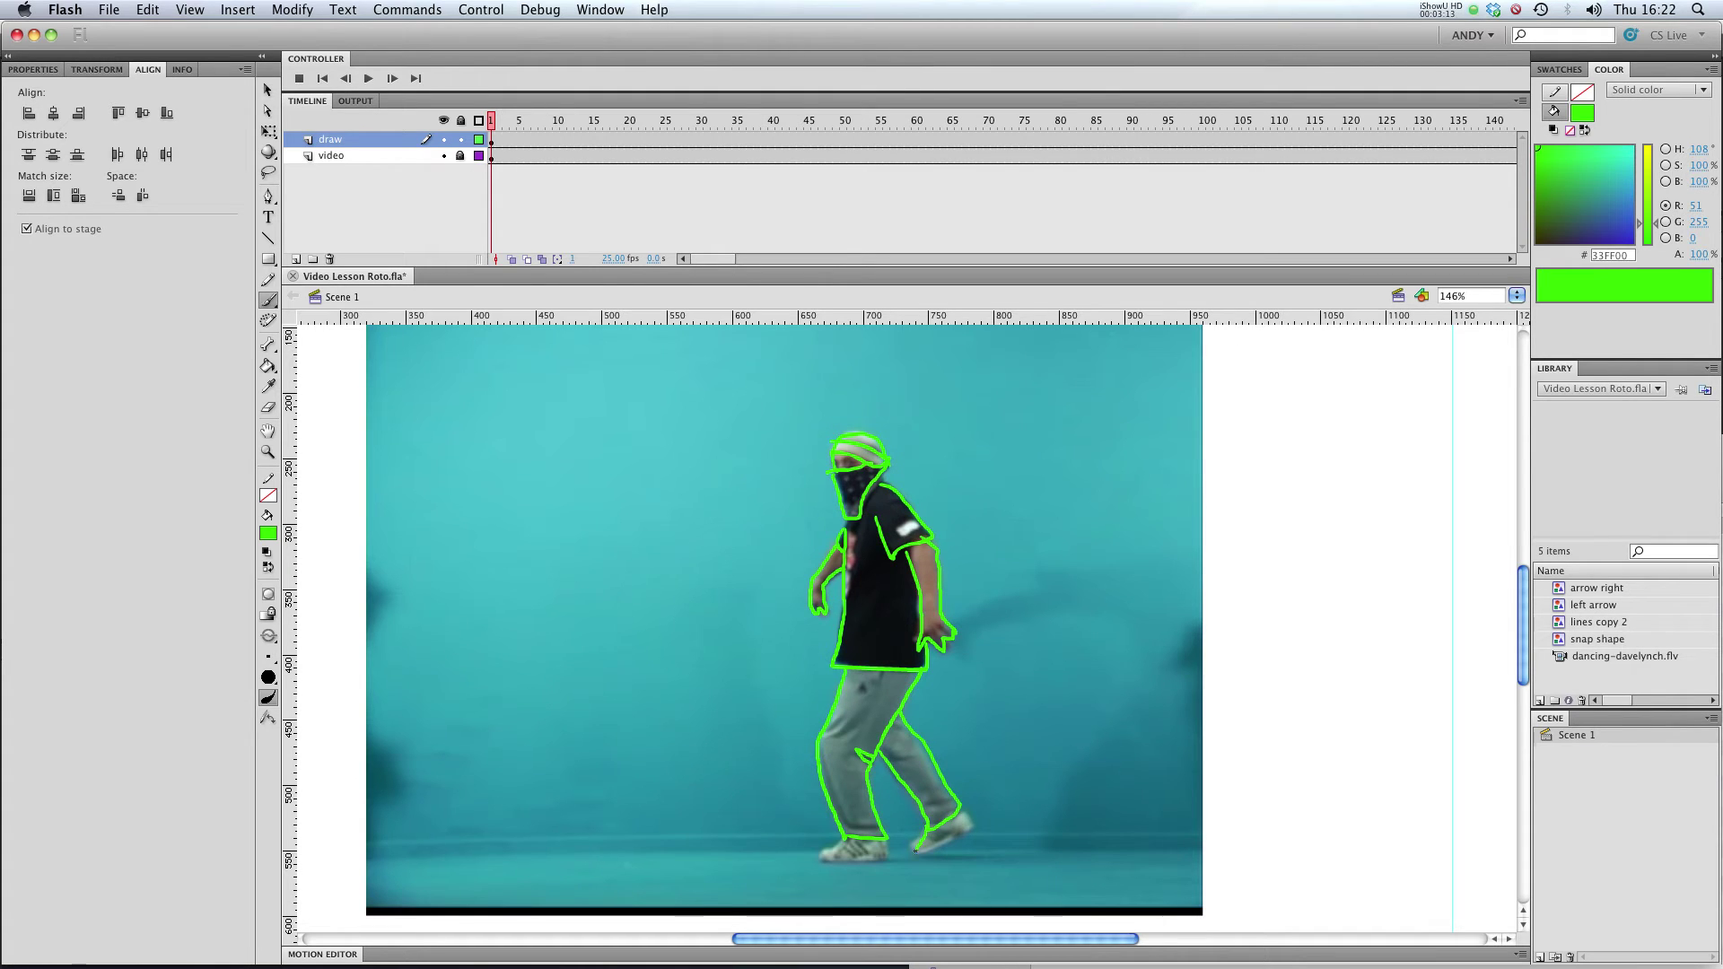
left_click_drag(915, 851, 959, 837)
mouse_move(848, 832)
left_mouse_down()
mouse_move(834, 864)
mouse_move(893, 863)
mouse_move(885, 824)
left_mouse_up()
- Add thigh and shirt lines plus face-mask dots, then hide the video layer
left_click_drag(822, 743, 866, 707)
left_click_drag(855, 592, 854, 536)
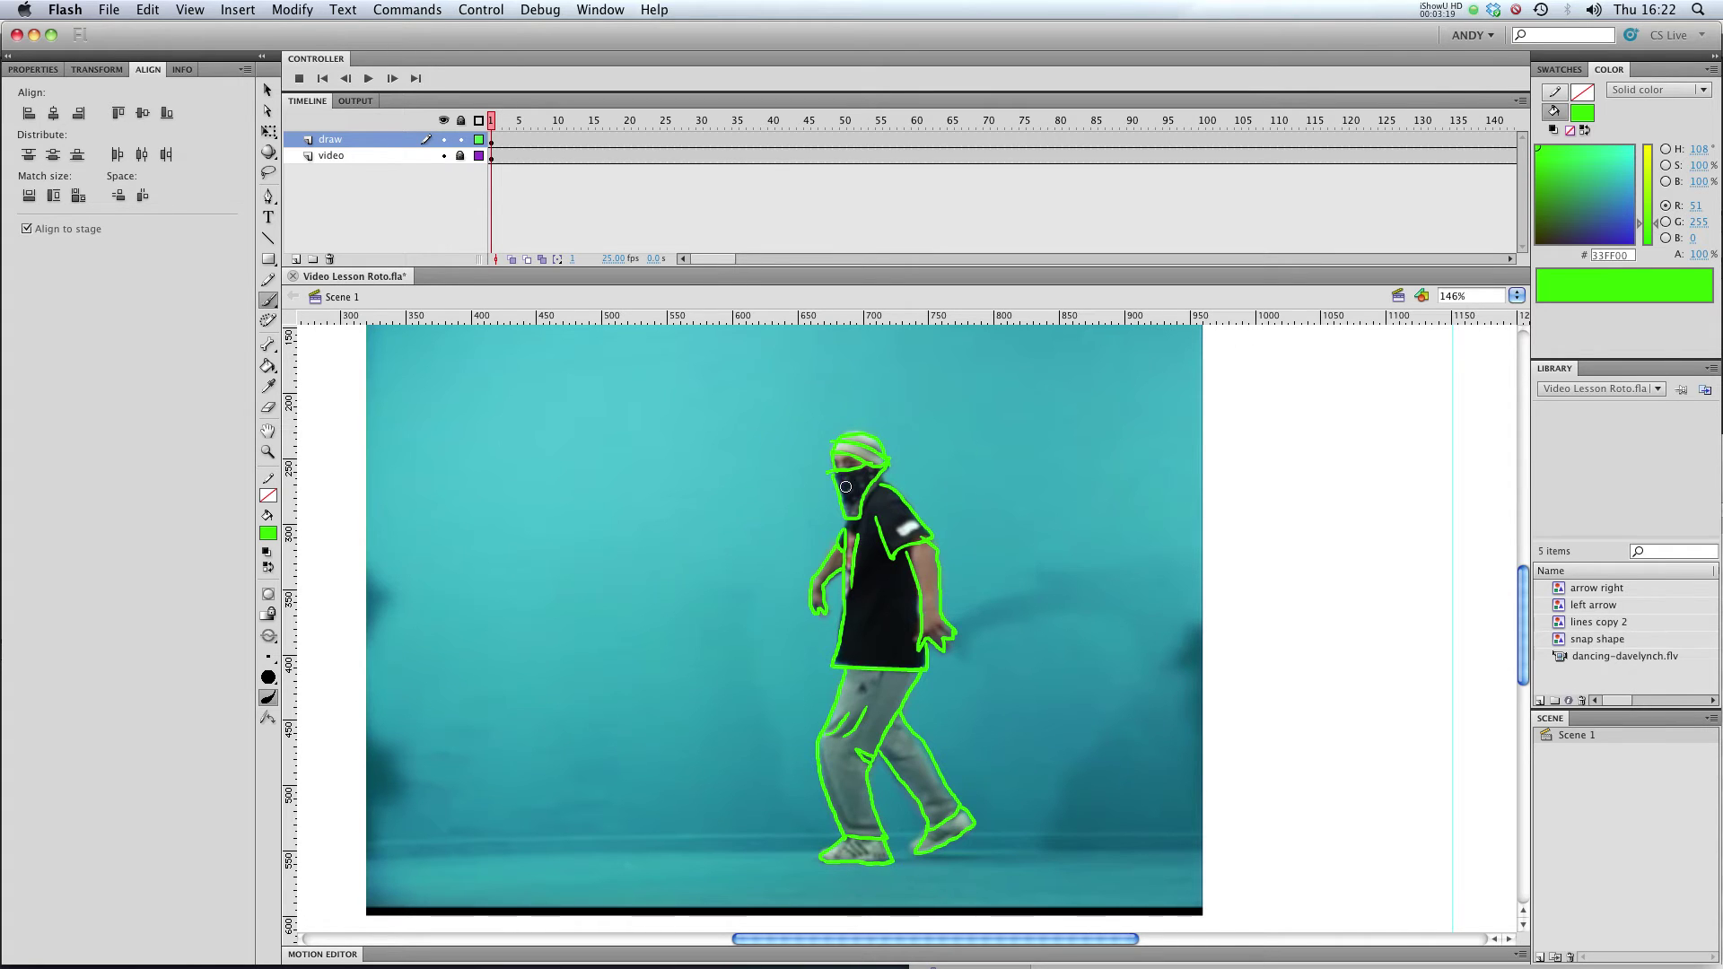
left_click(847, 479)
left_click(854, 496)
left_click(859, 484)
left_click(444, 156)
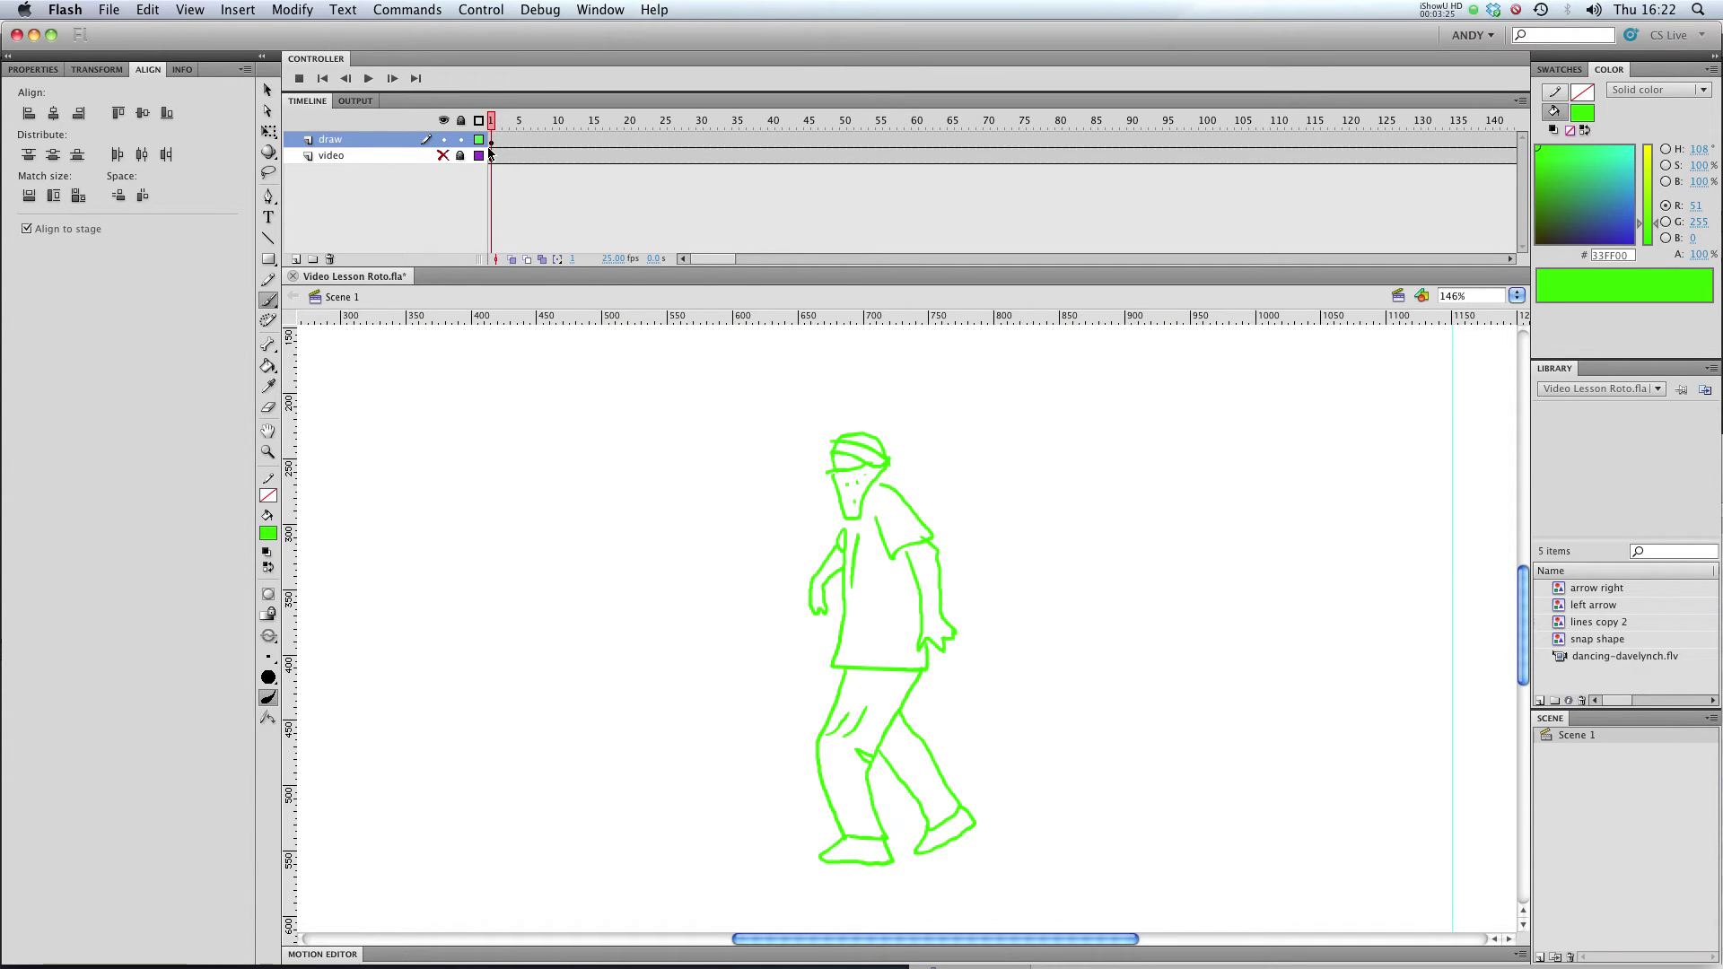
- Show the video again and insert a blank keyframe at frame 4 on the draw layer
left_click(442, 157)
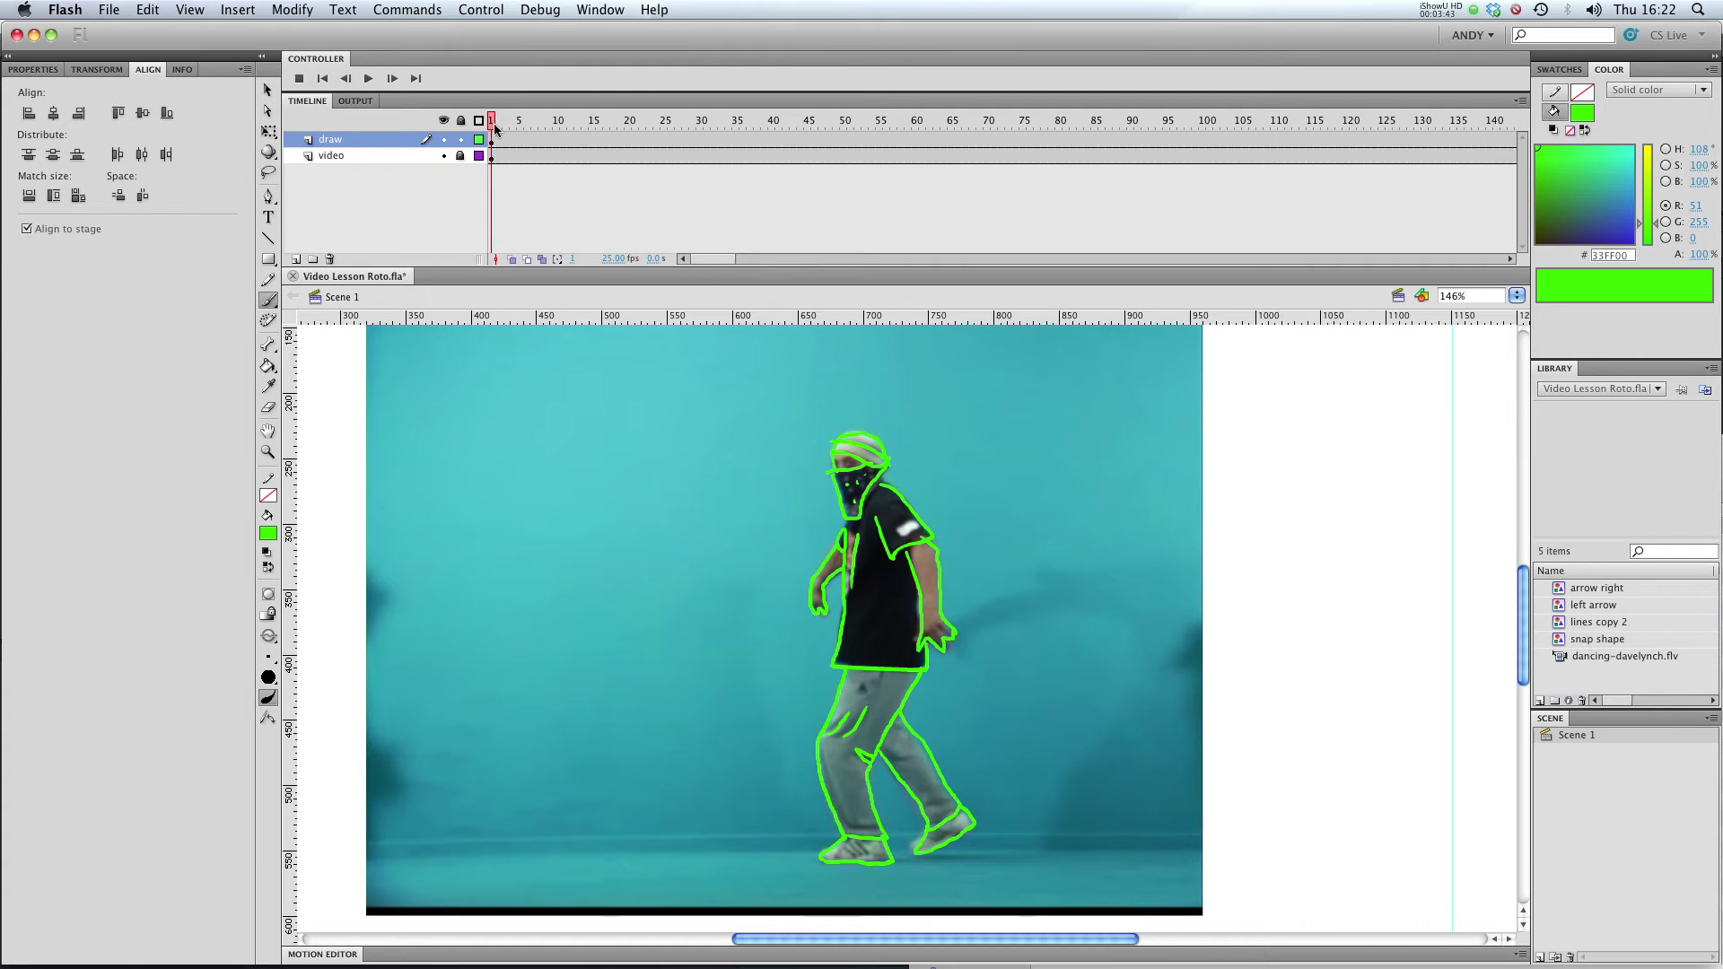
left_click_drag(495, 124, 511, 134)
left_click(512, 140)
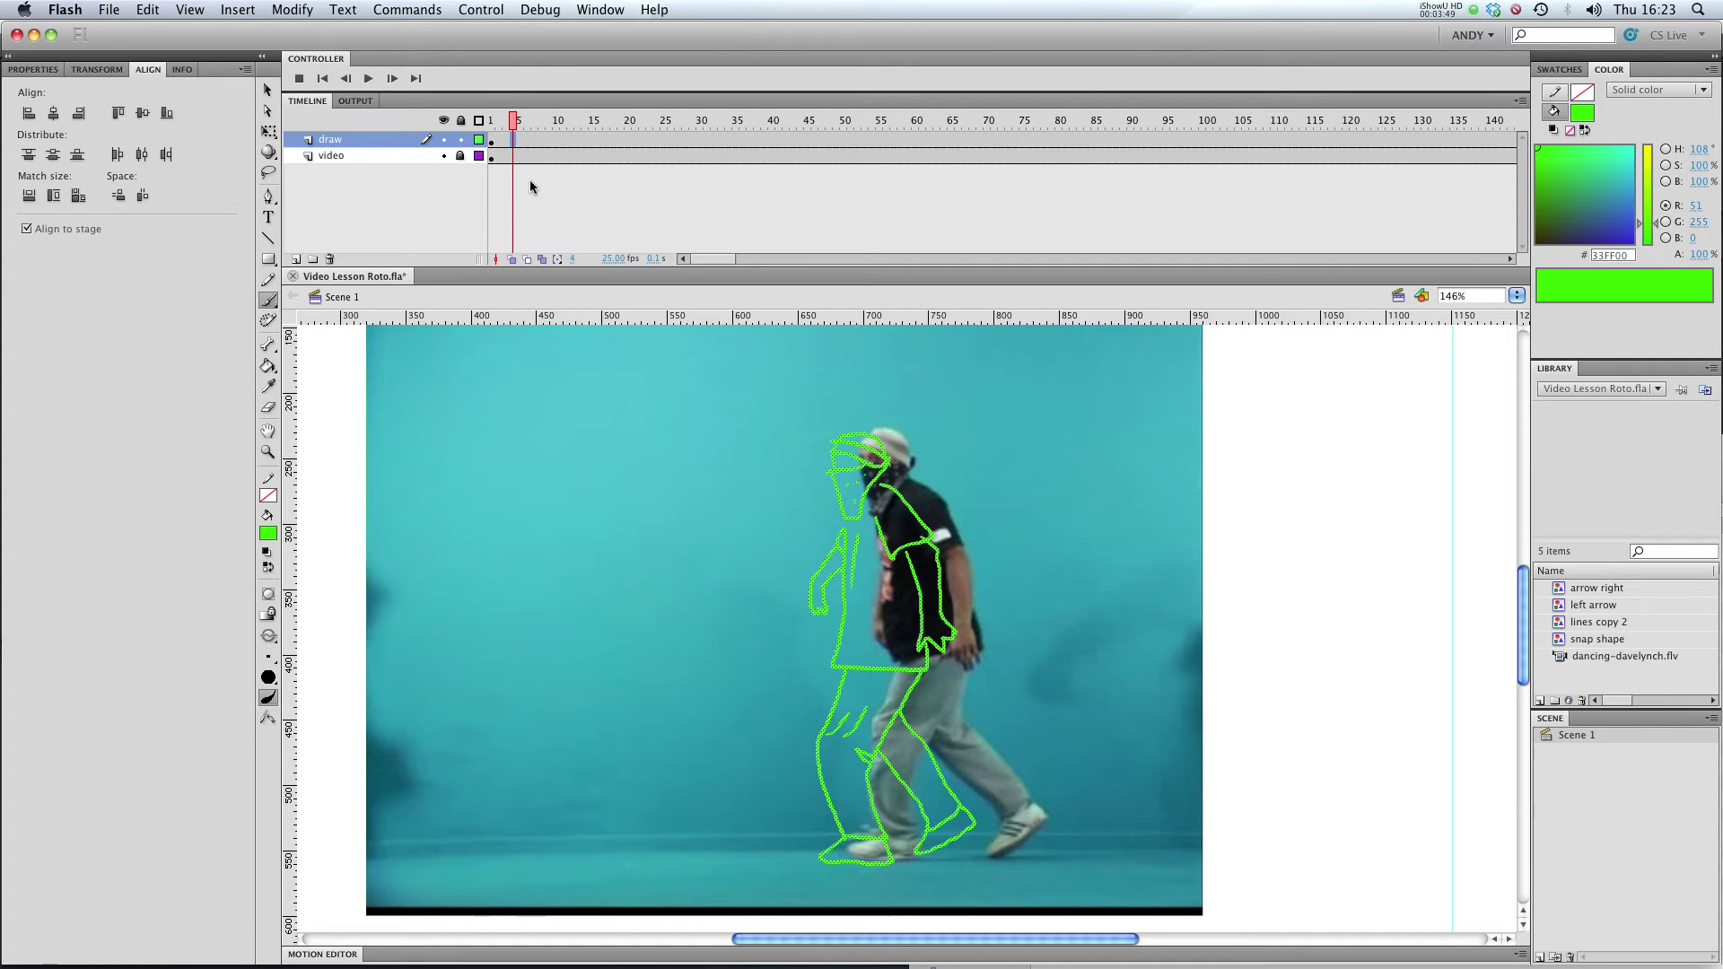
key("F7")
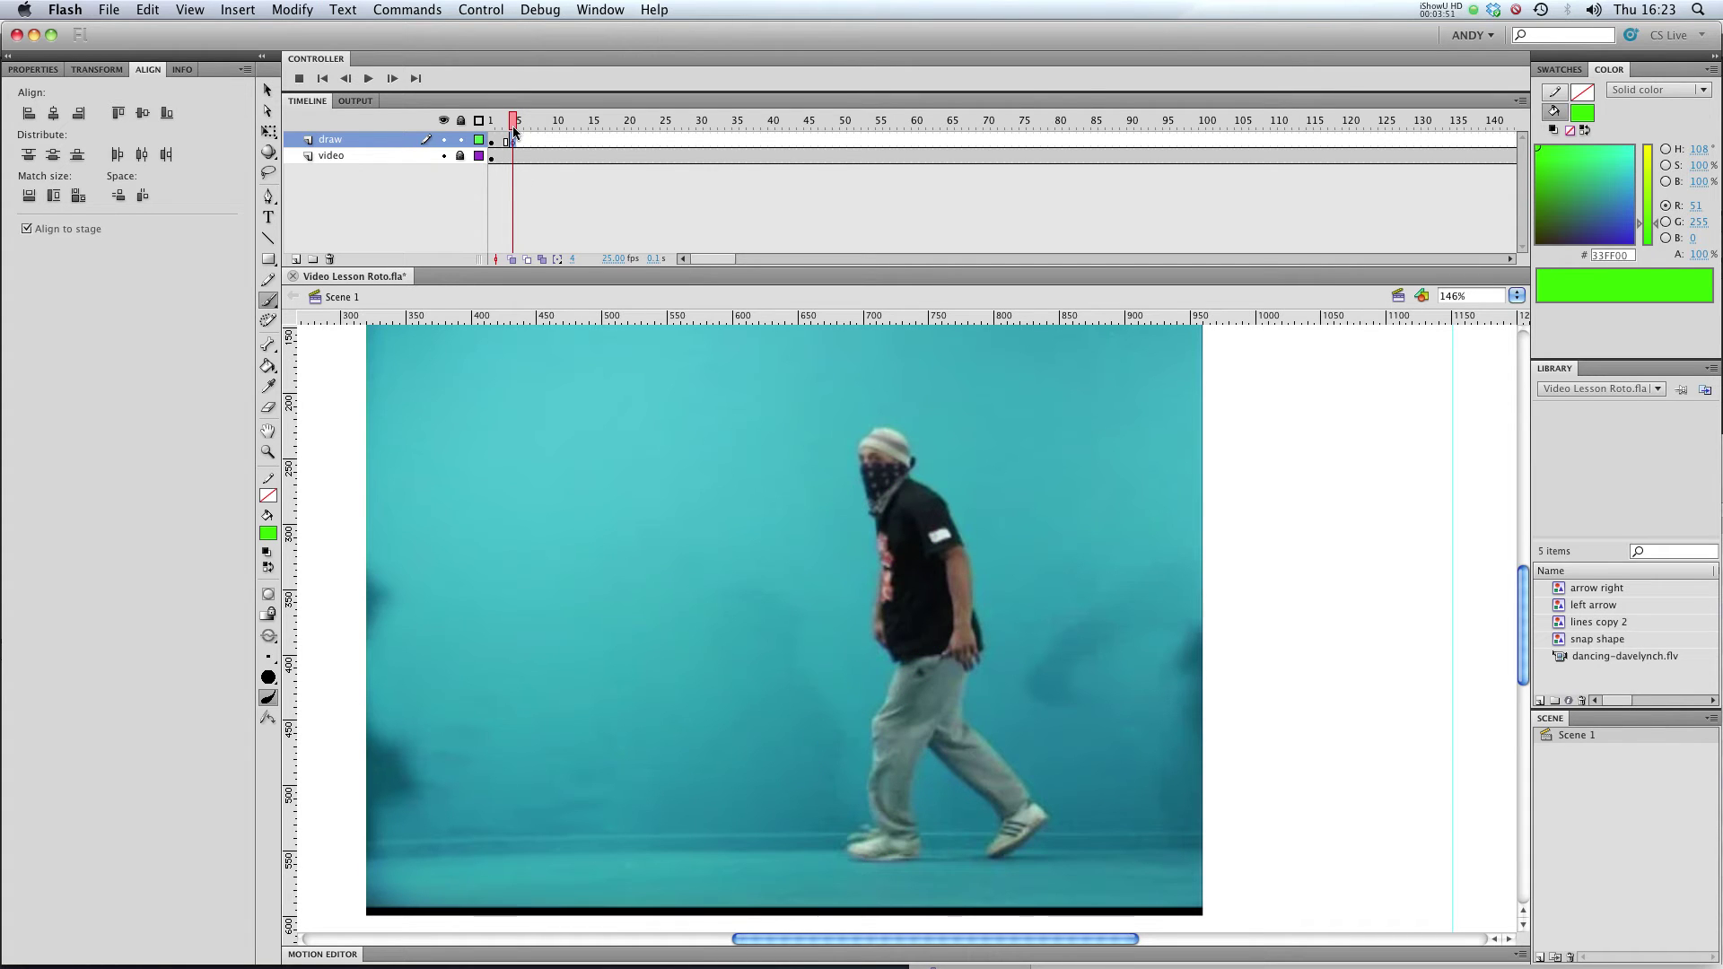
left_click_drag(514, 130, 508, 130)
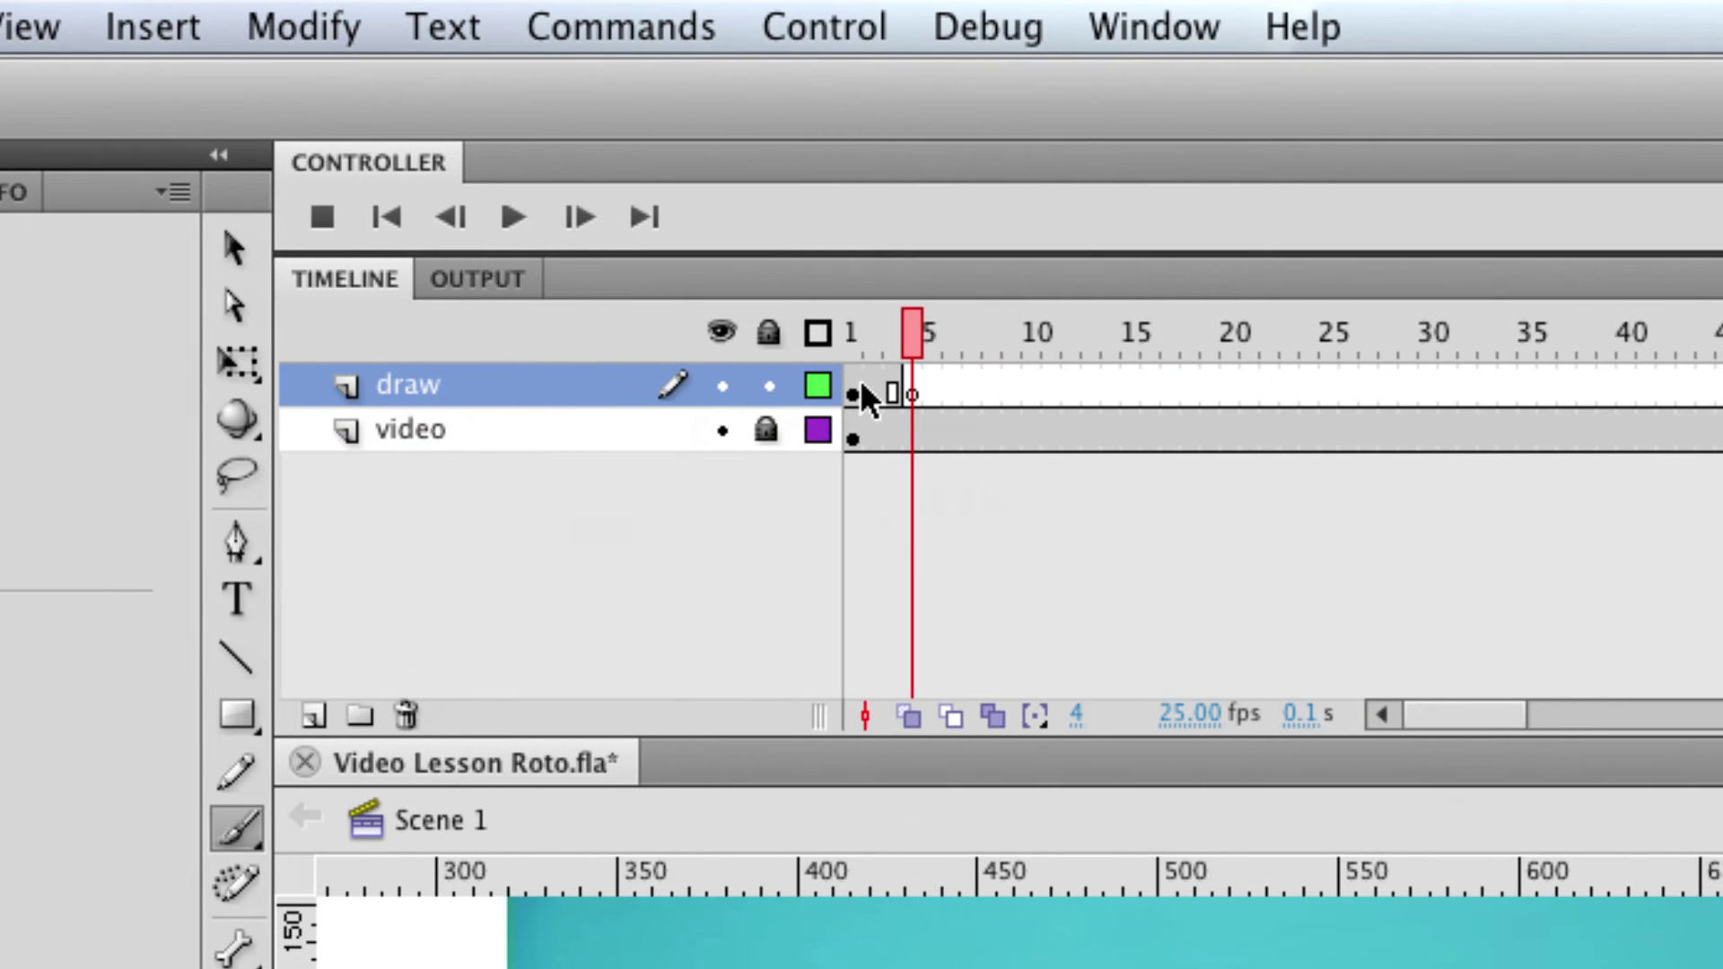
- At frame 4, trace the dancer's body front, belly, arm and front leg
left_click(800, 393)
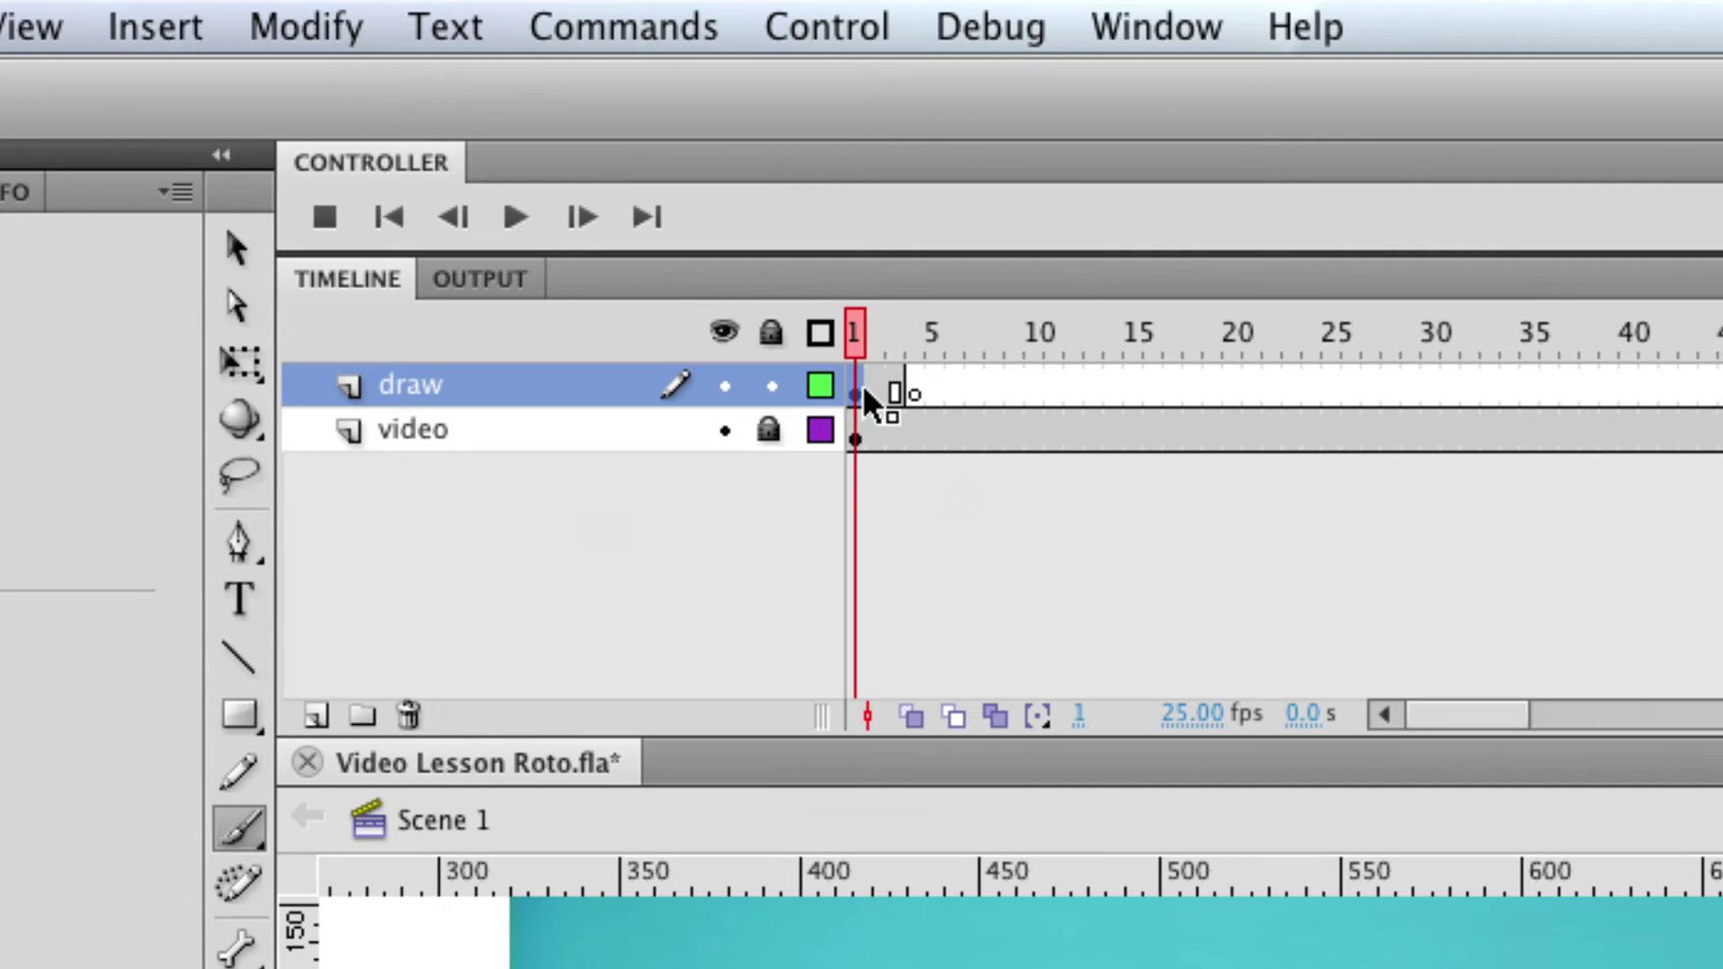
left_click(862, 386)
left_click(876, 386)
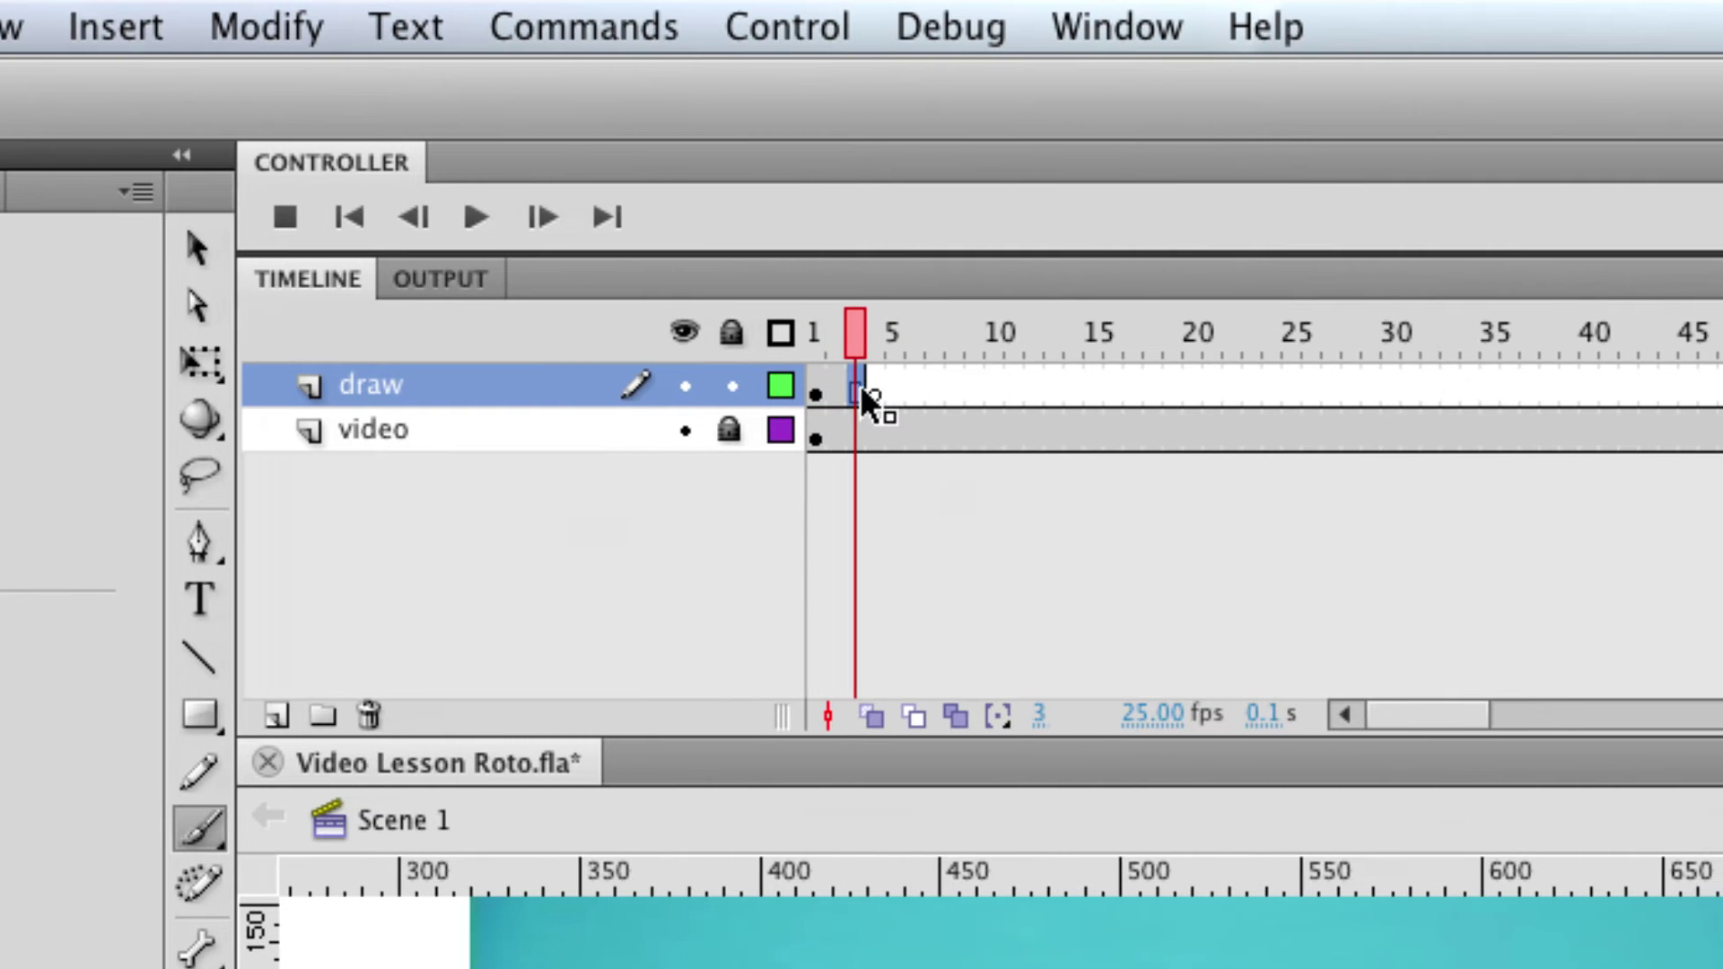
left_click(865, 386)
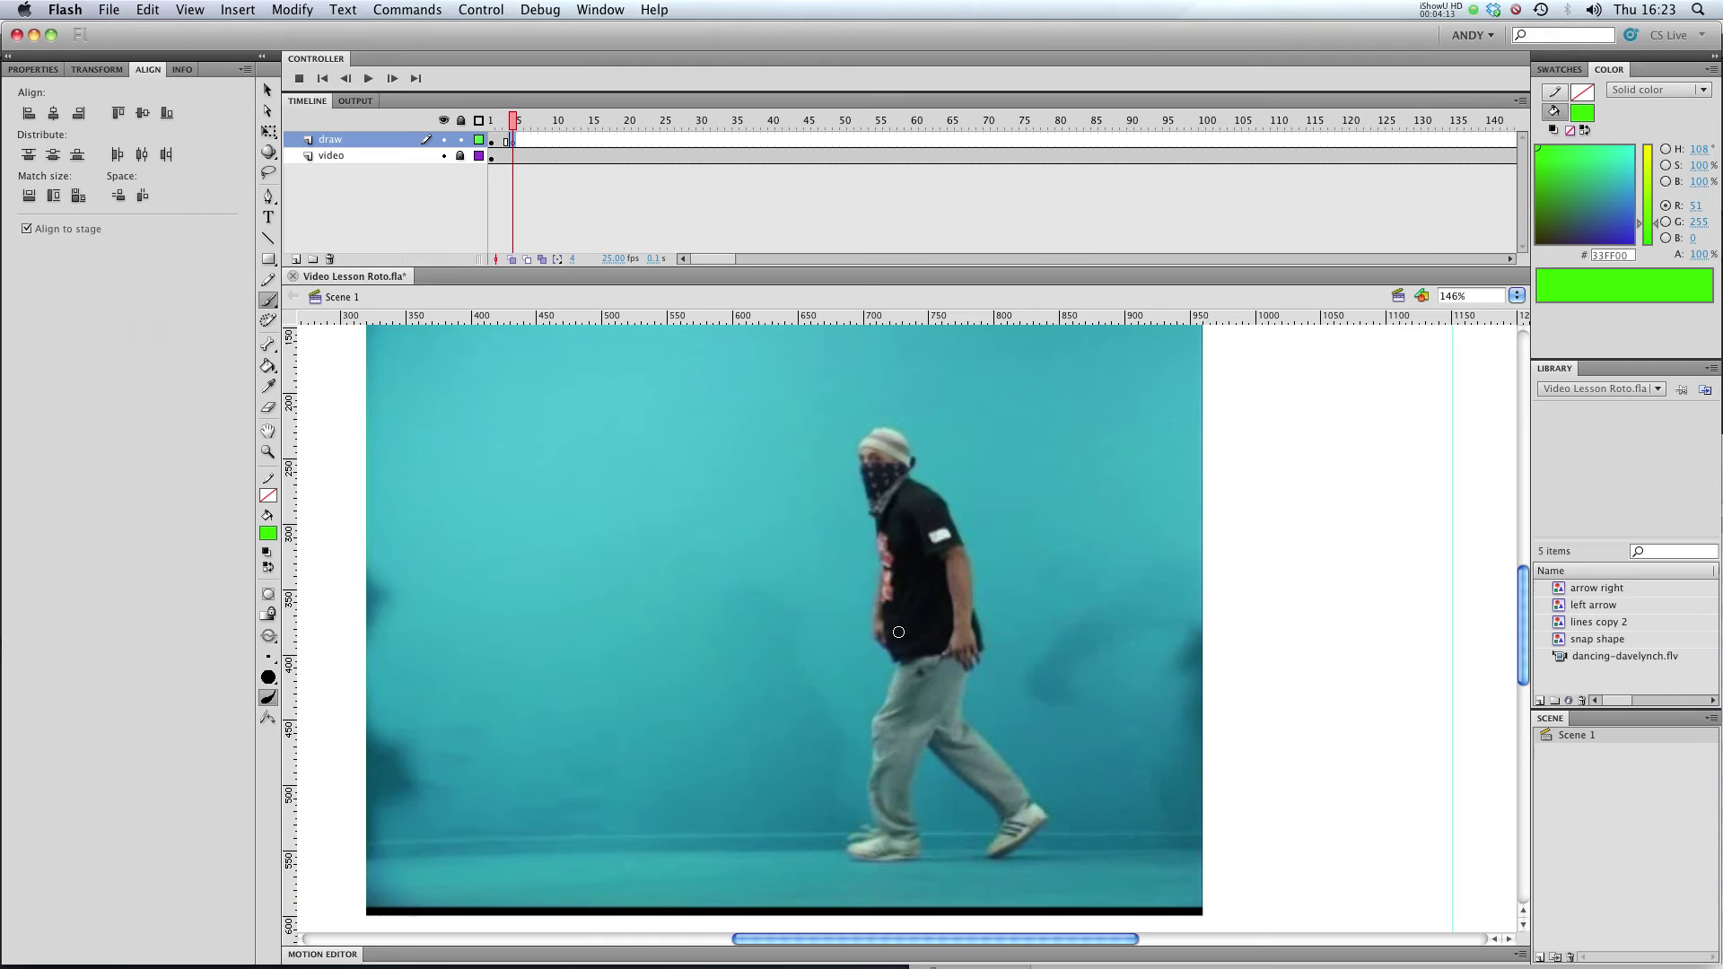
mouse_move(894, 664)
left_mouse_down()
mouse_move(883, 494)
mouse_move(856, 484)
mouse_move(863, 471)
mouse_move(871, 511)
mouse_move(917, 469)
mouse_move(868, 450)
left_mouse_up()
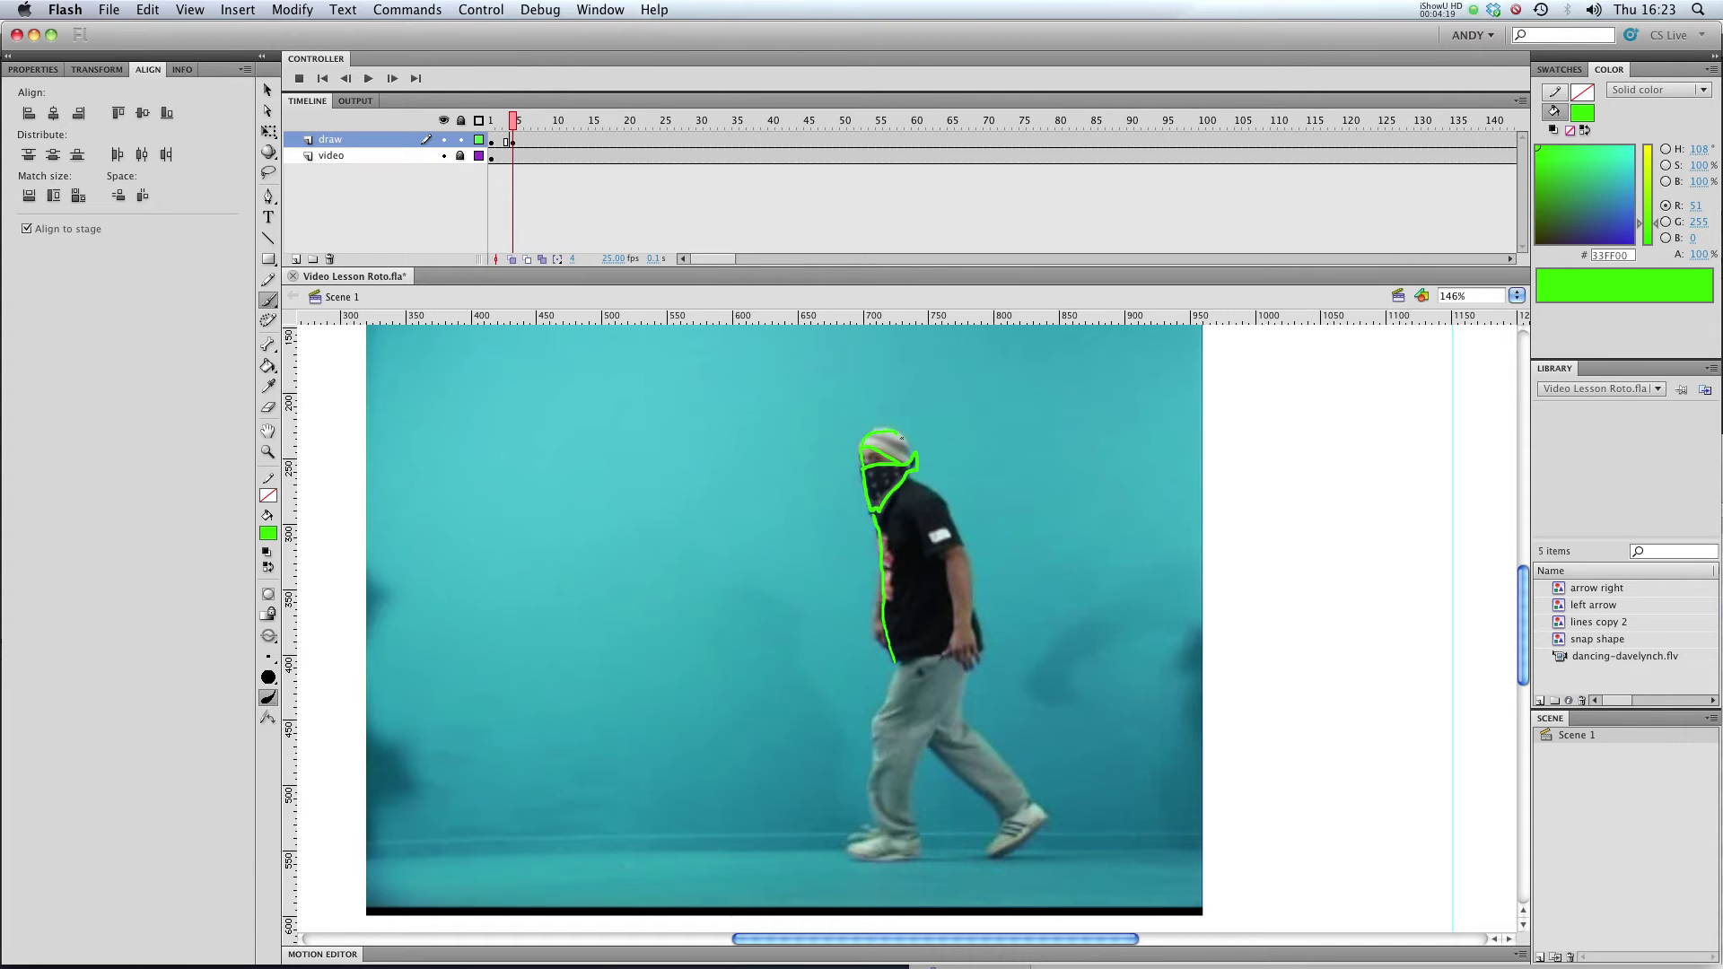
left_click_drag(869, 571, 891, 655)
left_click_drag(942, 560, 969, 668)
left_click_drag(907, 477, 960, 543)
- Finish frame 4 with the rear leg, trouser, both shoes, belly and face mask
left_click_drag(898, 664, 915, 835)
mouse_move(967, 666)
left_mouse_down()
mouse_move(994, 808)
mouse_move(981, 741)
left_mouse_up()
left_click_drag(964, 682, 965, 686)
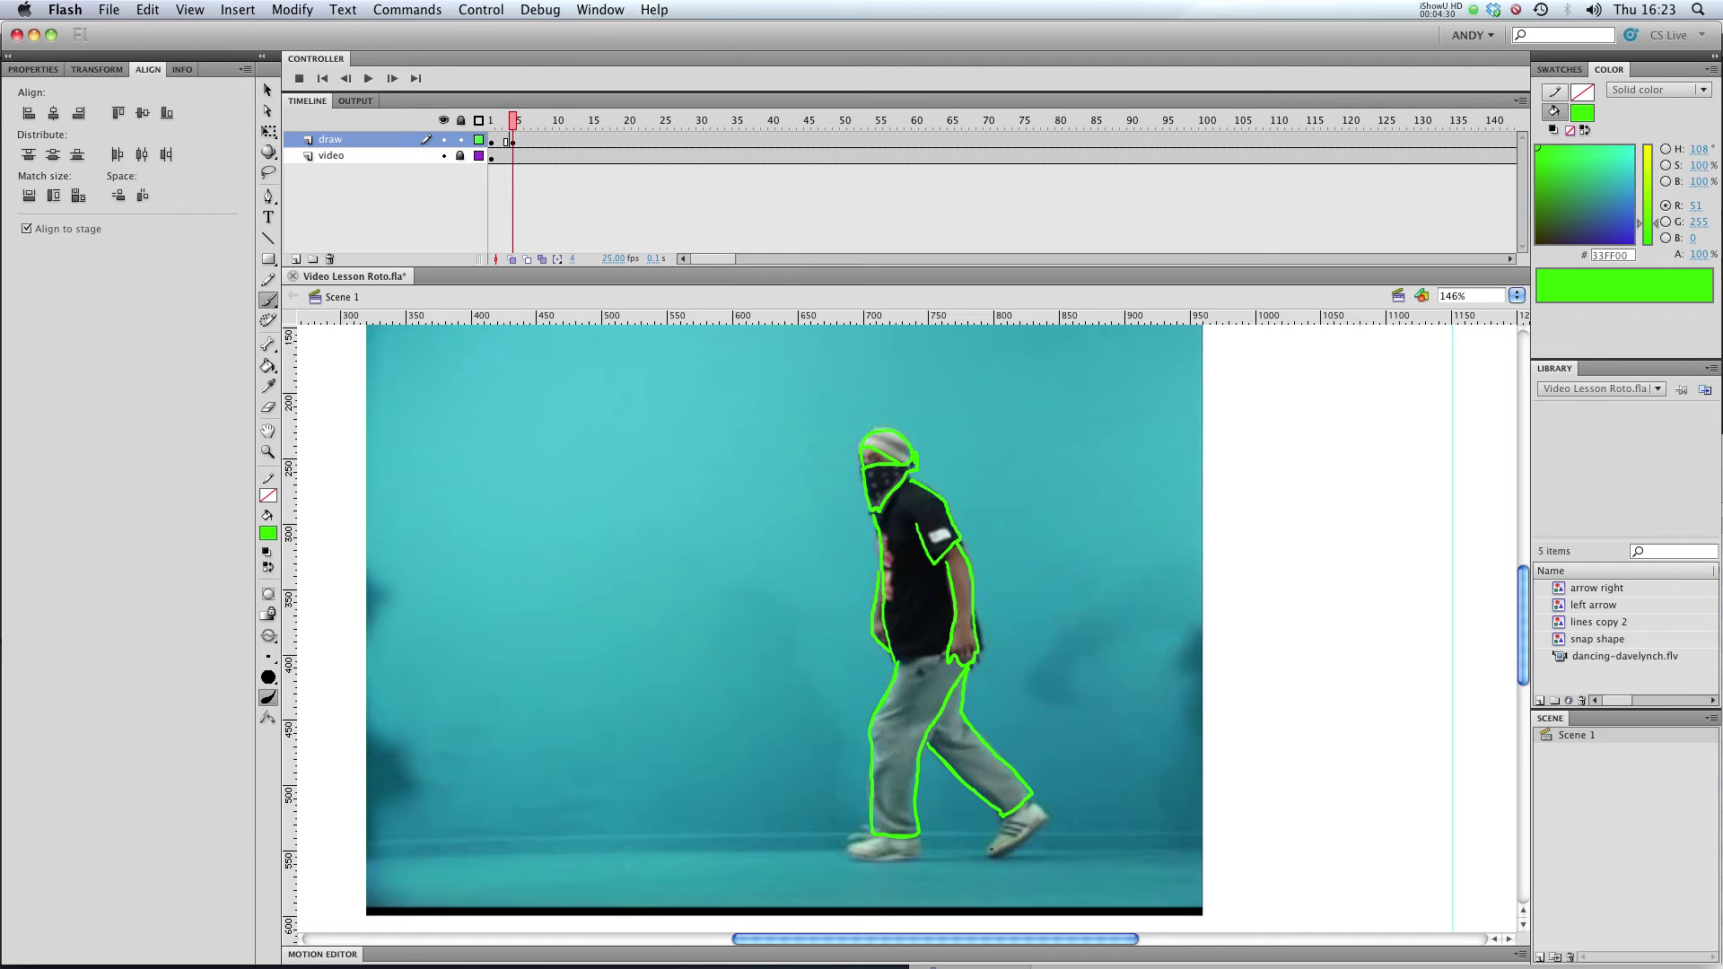
left_click_drag(1033, 795, 1021, 840)
mouse_move(919, 830)
left_mouse_down()
mouse_move(884, 857)
mouse_move(854, 842)
left_mouse_up()
left_click_drag(883, 531, 893, 600)
mouse_move(868, 473)
left_mouse_down()
mouse_move(900, 477)
mouse_move(929, 655)
left_mouse_up()
- Add a blank keyframe at frame 7 and trace the head, torso, arm and rear leg
left_click(535, 158)
key("F7")
left_click_drag(943, 499, 938, 675)
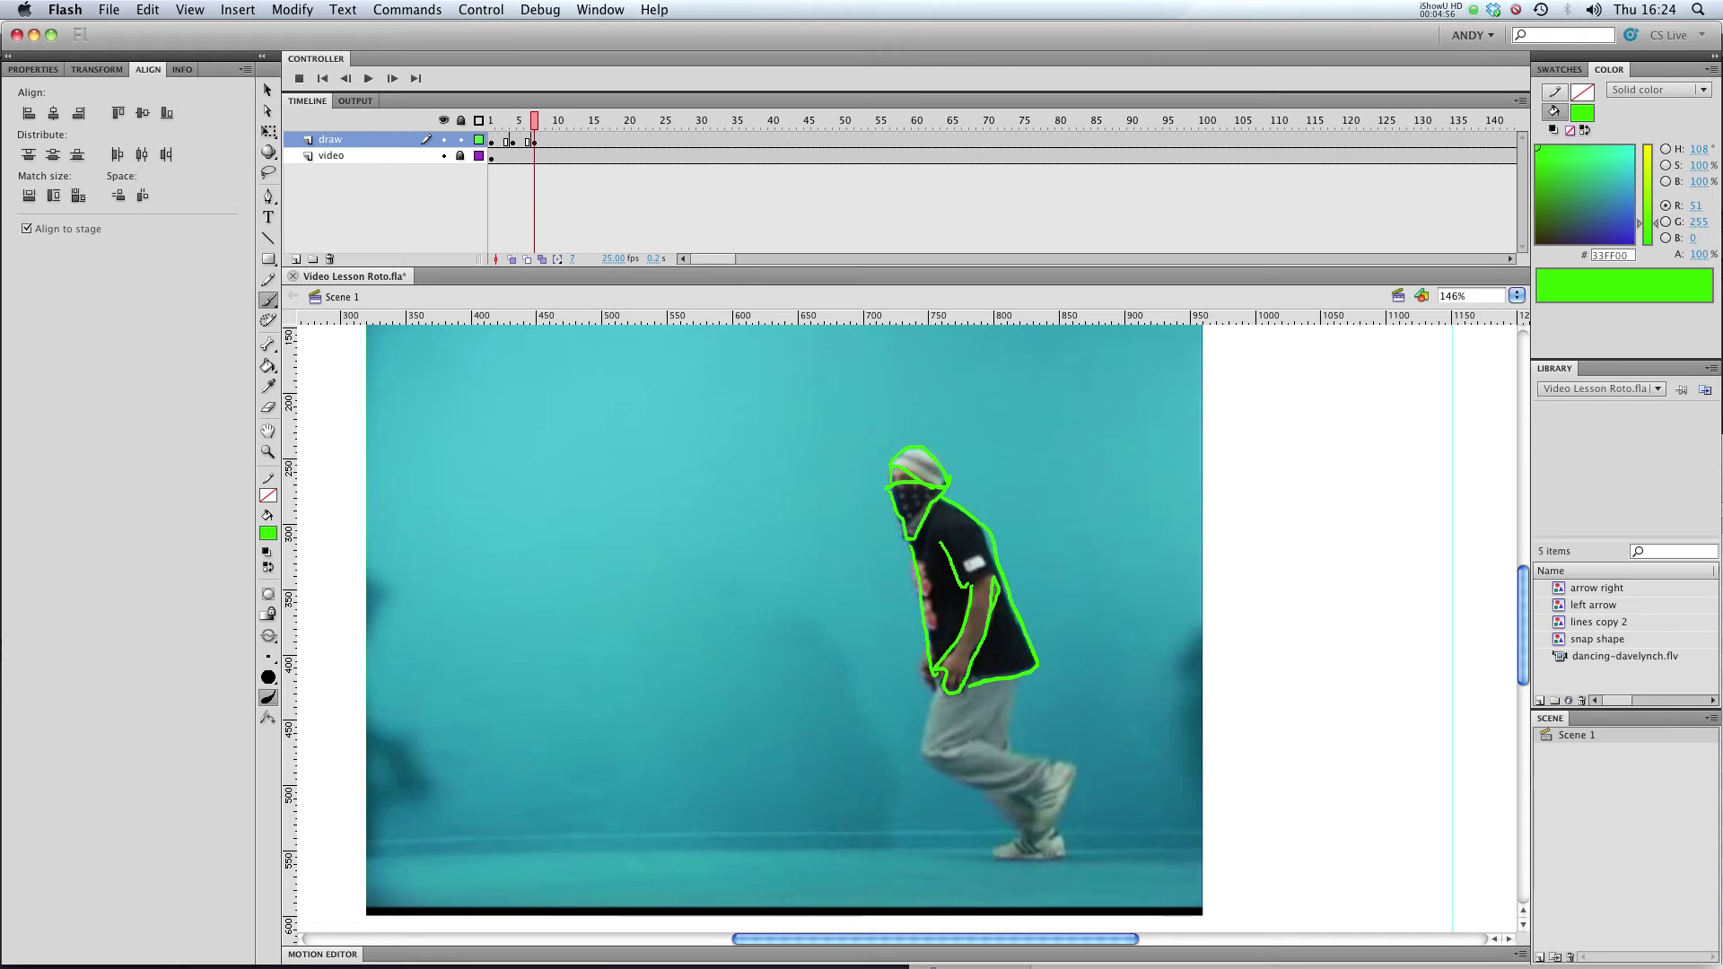
mouse_move(940, 542)
left_mouse_down()
mouse_move(969, 588)
mouse_move(996, 575)
left_mouse_up()
mouse_move(938, 687)
left_mouse_down()
mouse_move(922, 758)
mouse_move(1023, 801)
mouse_move(1034, 835)
mouse_move(1070, 756)
mouse_move(978, 741)
mouse_move(1024, 676)
mouse_move(1013, 742)
mouse_move(1006, 730)
mouse_move(1020, 794)
mouse_move(995, 792)
mouse_move(1011, 861)
mouse_move(1070, 850)
mouse_move(1034, 841)
mouse_move(1051, 790)
mouse_move(1022, 805)
mouse_move(1050, 774)
left_mouse_up()
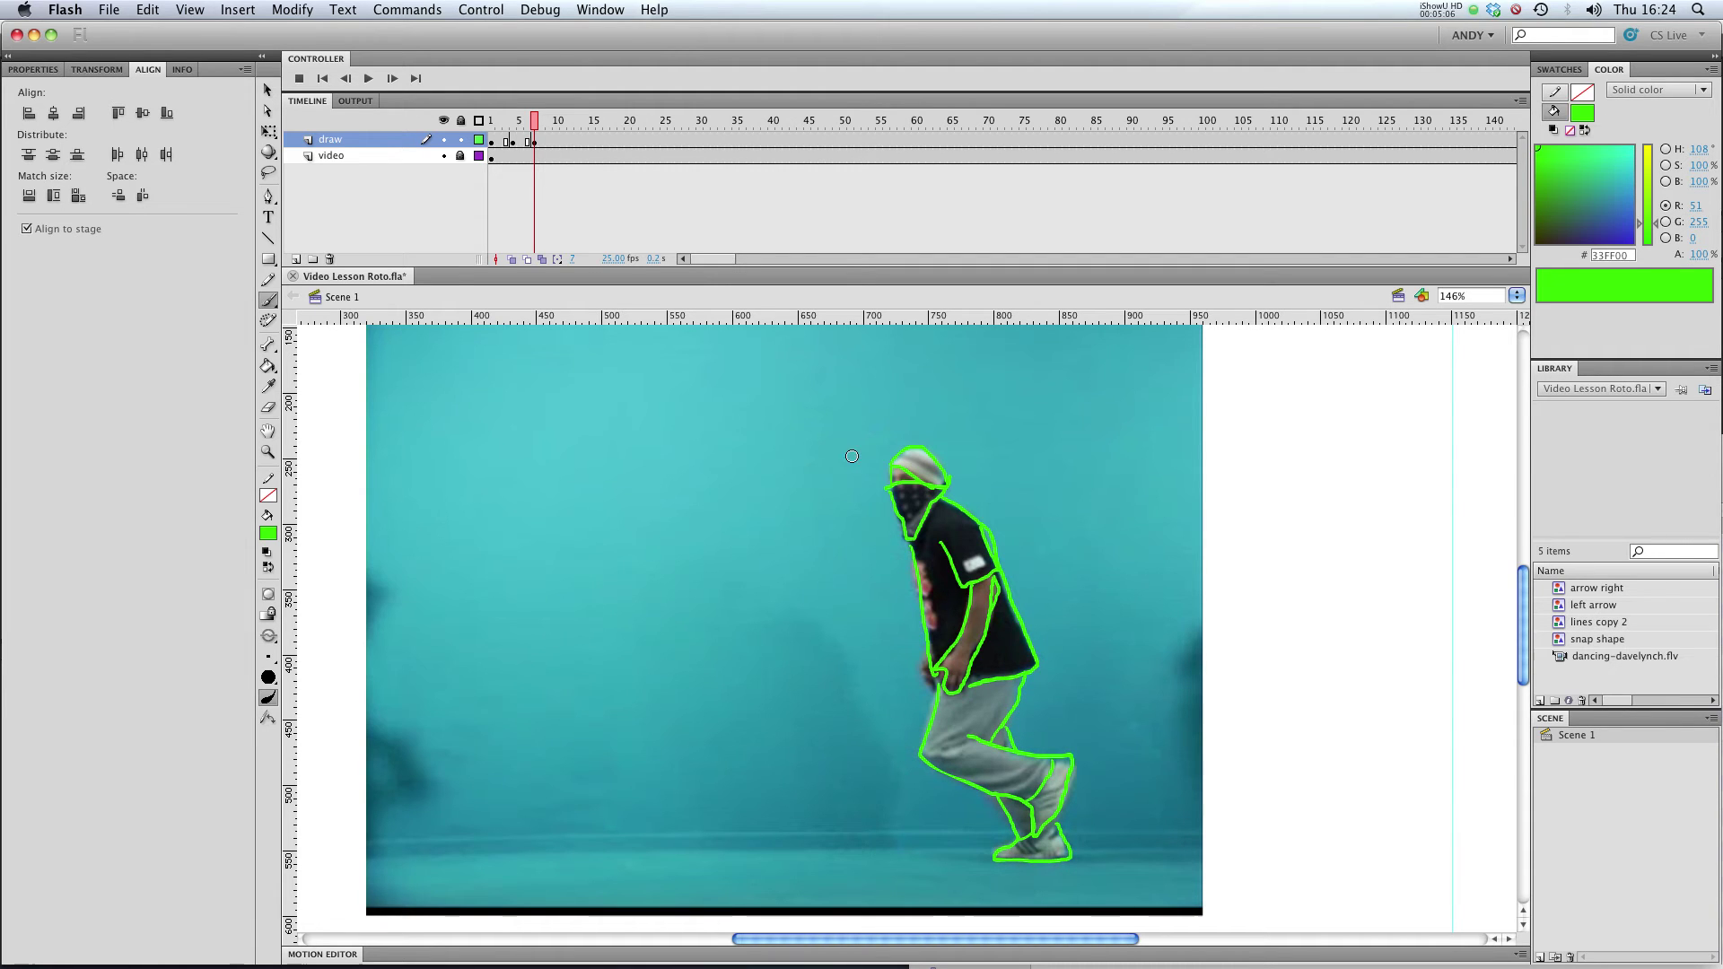
left_click_drag(927, 651, 918, 699)
left_click_drag(540, 129, 557, 126)
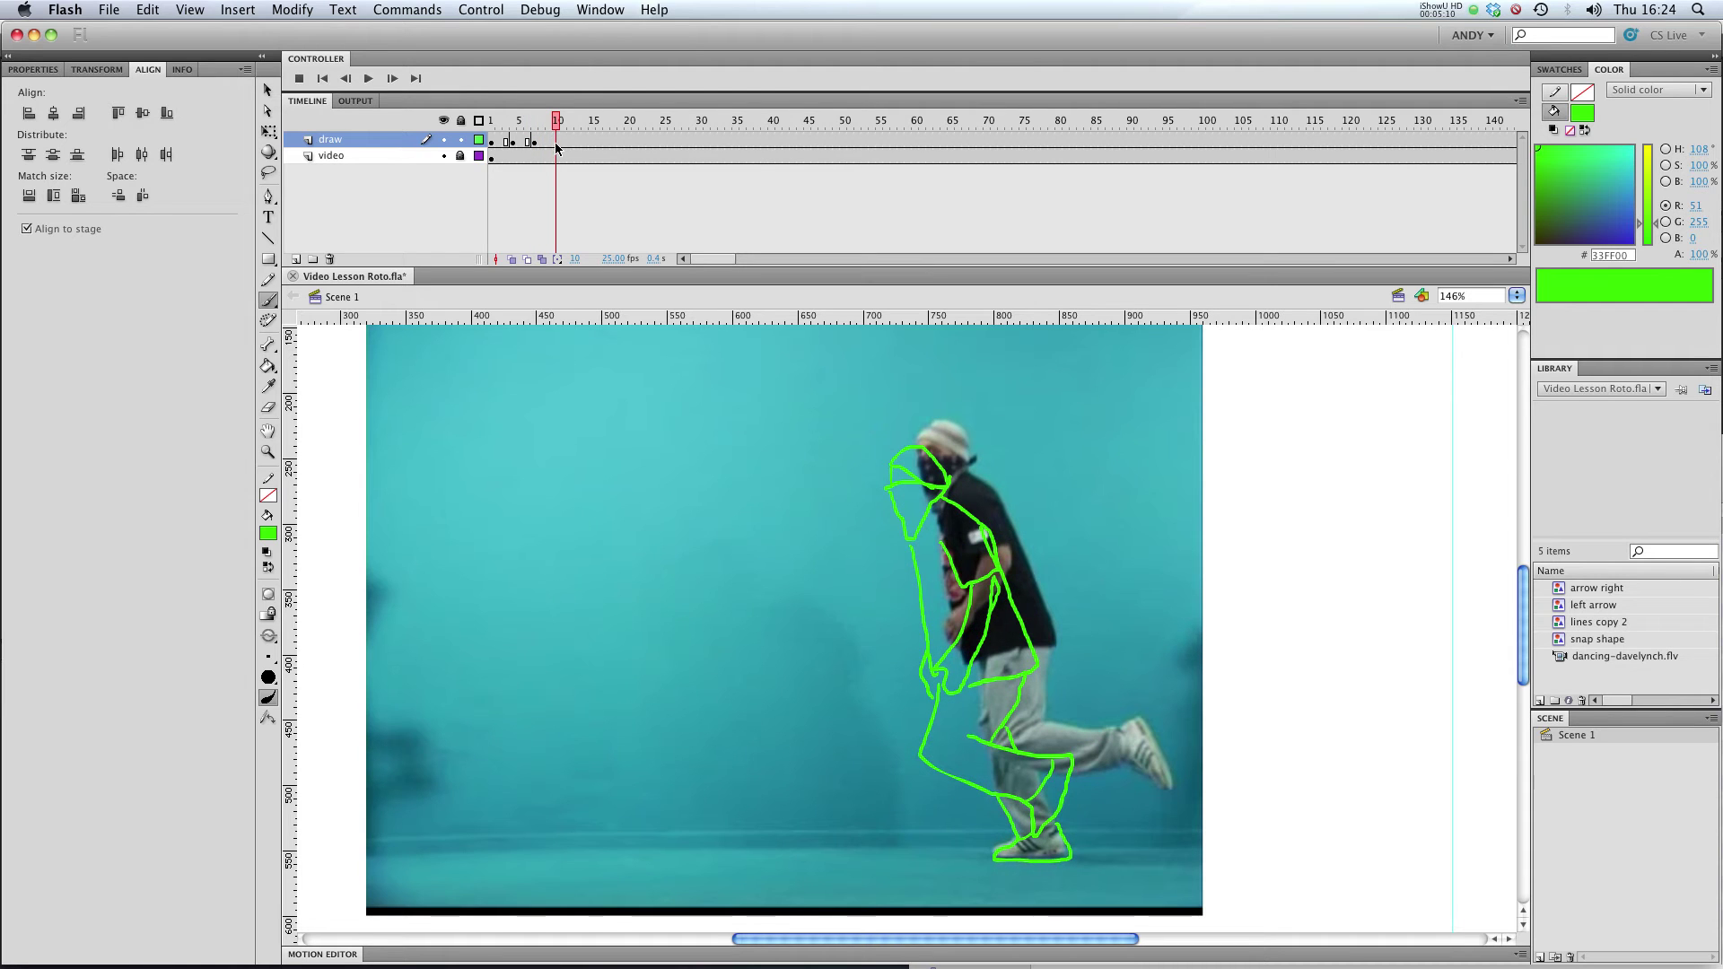
- Insert a blank keyframe at frame 10 and trace the arm, torso and bandana
left_click(555, 142)
key("F7")
mouse_move(978, 561)
left_mouse_down()
mouse_move(946, 638)
mouse_move(1016, 566)
mouse_move(961, 540)
mouse_move(1001, 546)
mouse_move(1005, 516)
mouse_move(943, 544)
mouse_move(951, 622)
mouse_move(976, 665)
mouse_move(1051, 647)
mouse_move(1001, 499)
left_mouse_up()
mouse_move(917, 461)
left_mouse_down()
mouse_move(937, 517)
mouse_move(976, 453)
left_mouse_up()
mouse_move(933, 478)
left_mouse_down()
mouse_move(932, 496)
mouse_move(924, 438)
mouse_move(977, 452)
left_mouse_up()
- Outline the hat top, both legs and both shoes on frame 10
left_click_drag(1056, 648, 986, 664)
mouse_move(994, 760)
left_mouse_down()
mouse_move(1024, 832)
mouse_move(1001, 858)
mouse_move(1067, 852)
mouse_move(1044, 779)
left_mouse_up()
mouse_move(1025, 854)
left_mouse_down()
mouse_move(1052, 827)
mouse_move(1038, 837)
left_mouse_up()
left_click_drag(1059, 834, 1073, 822)
left_click_drag(1140, 769, 1155, 755)
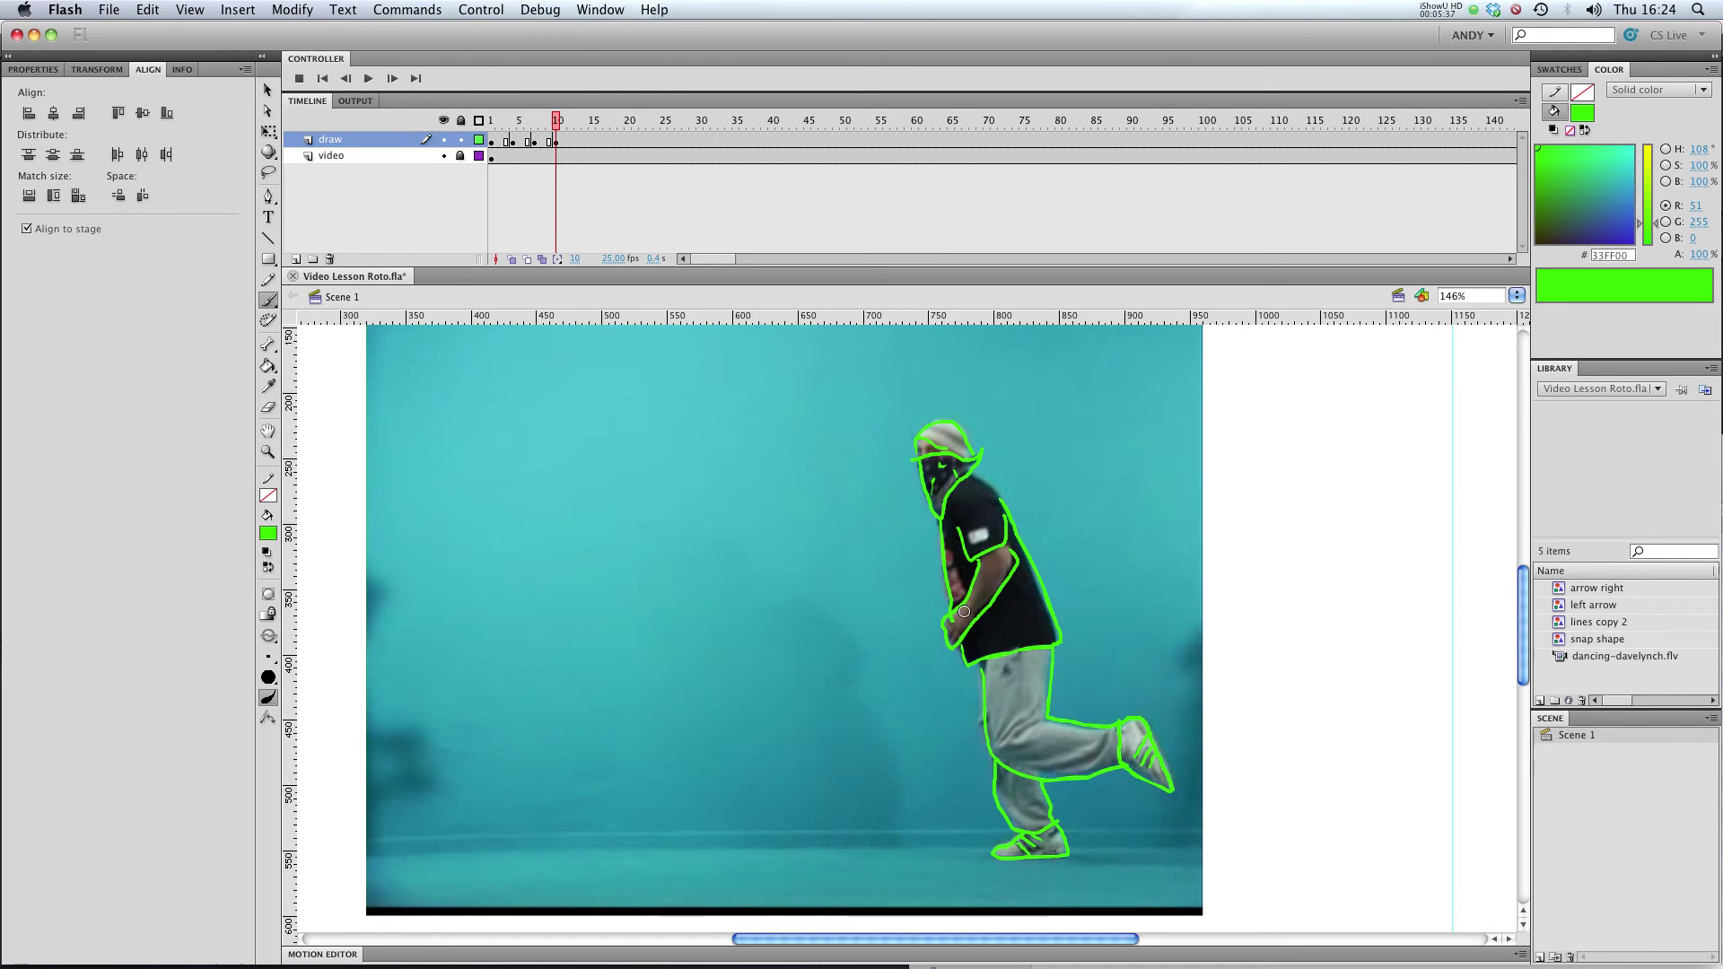
- Insert a blank keyframe at frame 13 and begin tracing the dancer's chest
left_click(578, 141)
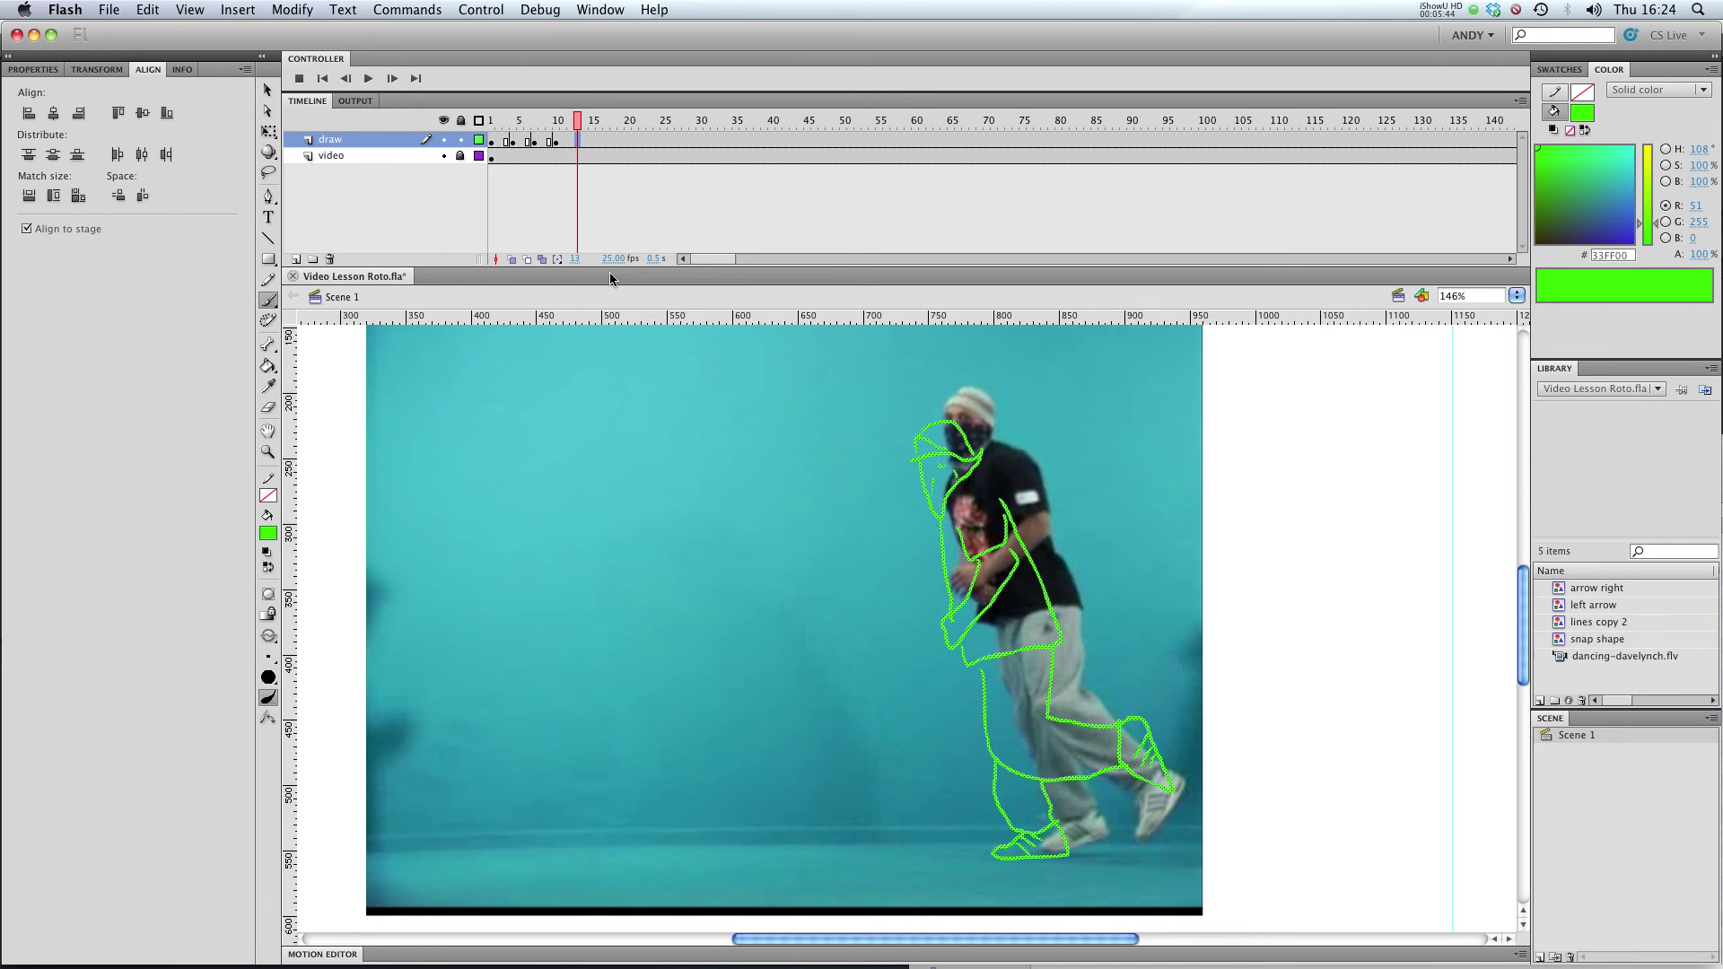
key("F7")
mouse_move(949, 478)
left_mouse_down()
mouse_move(954, 536)
mouse_move(999, 573)
mouse_move(1050, 523)
left_mouse_up()
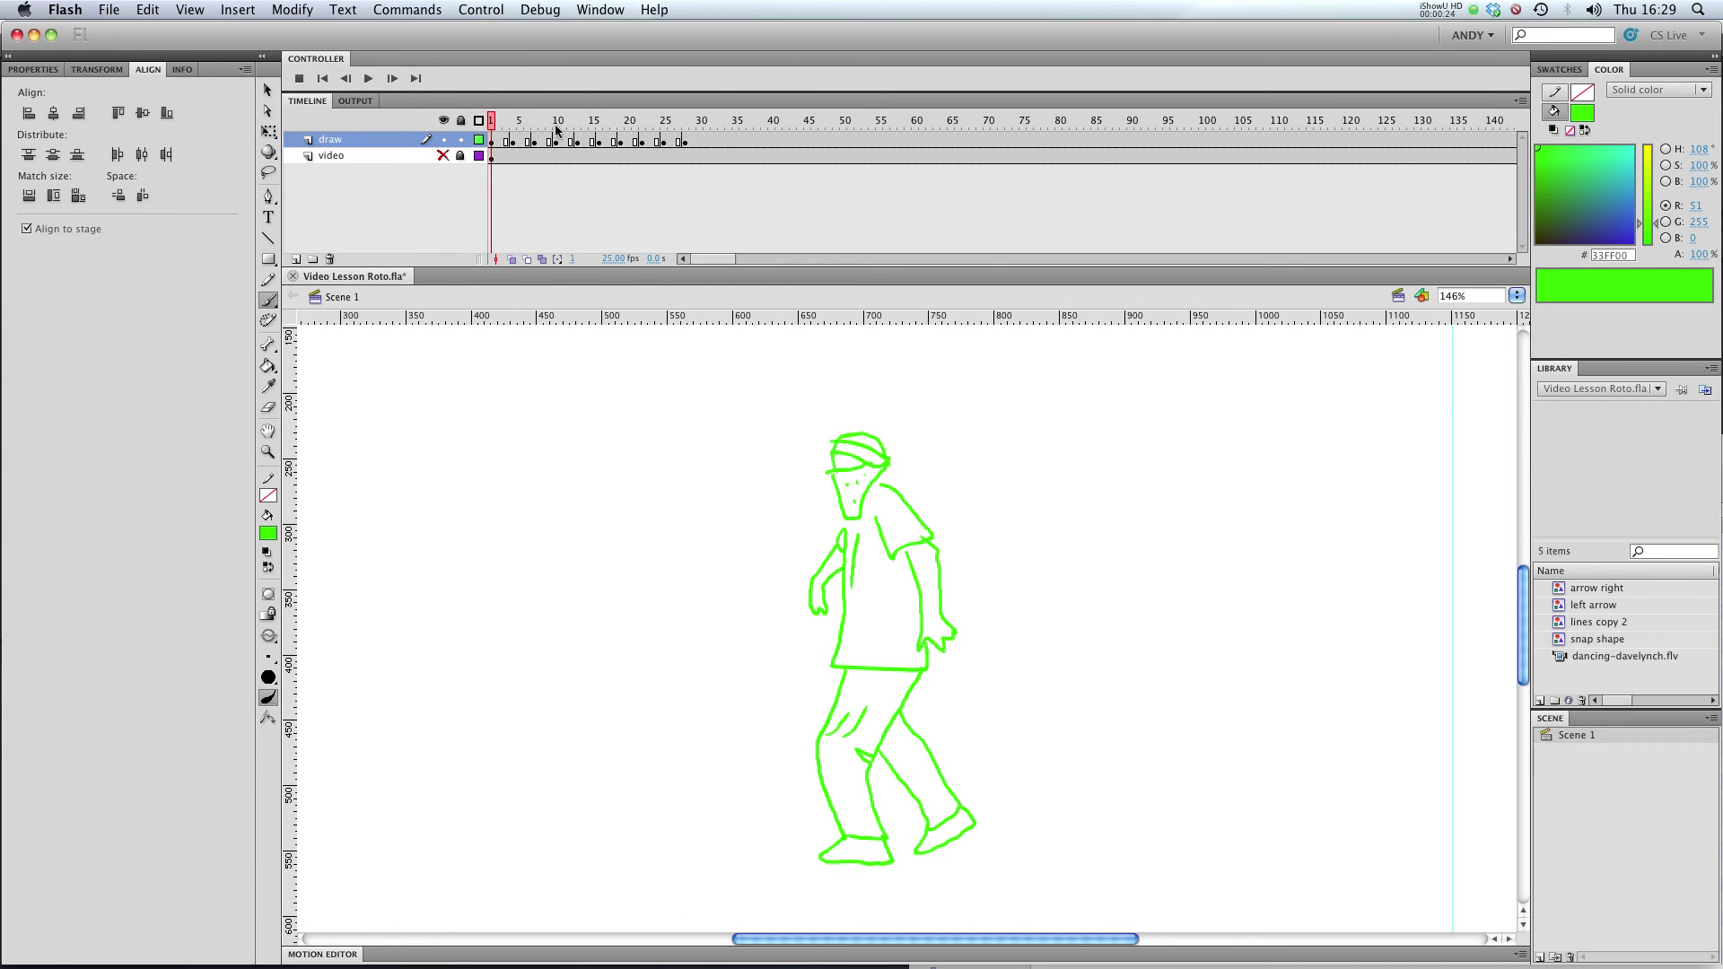
left_click(369, 79)
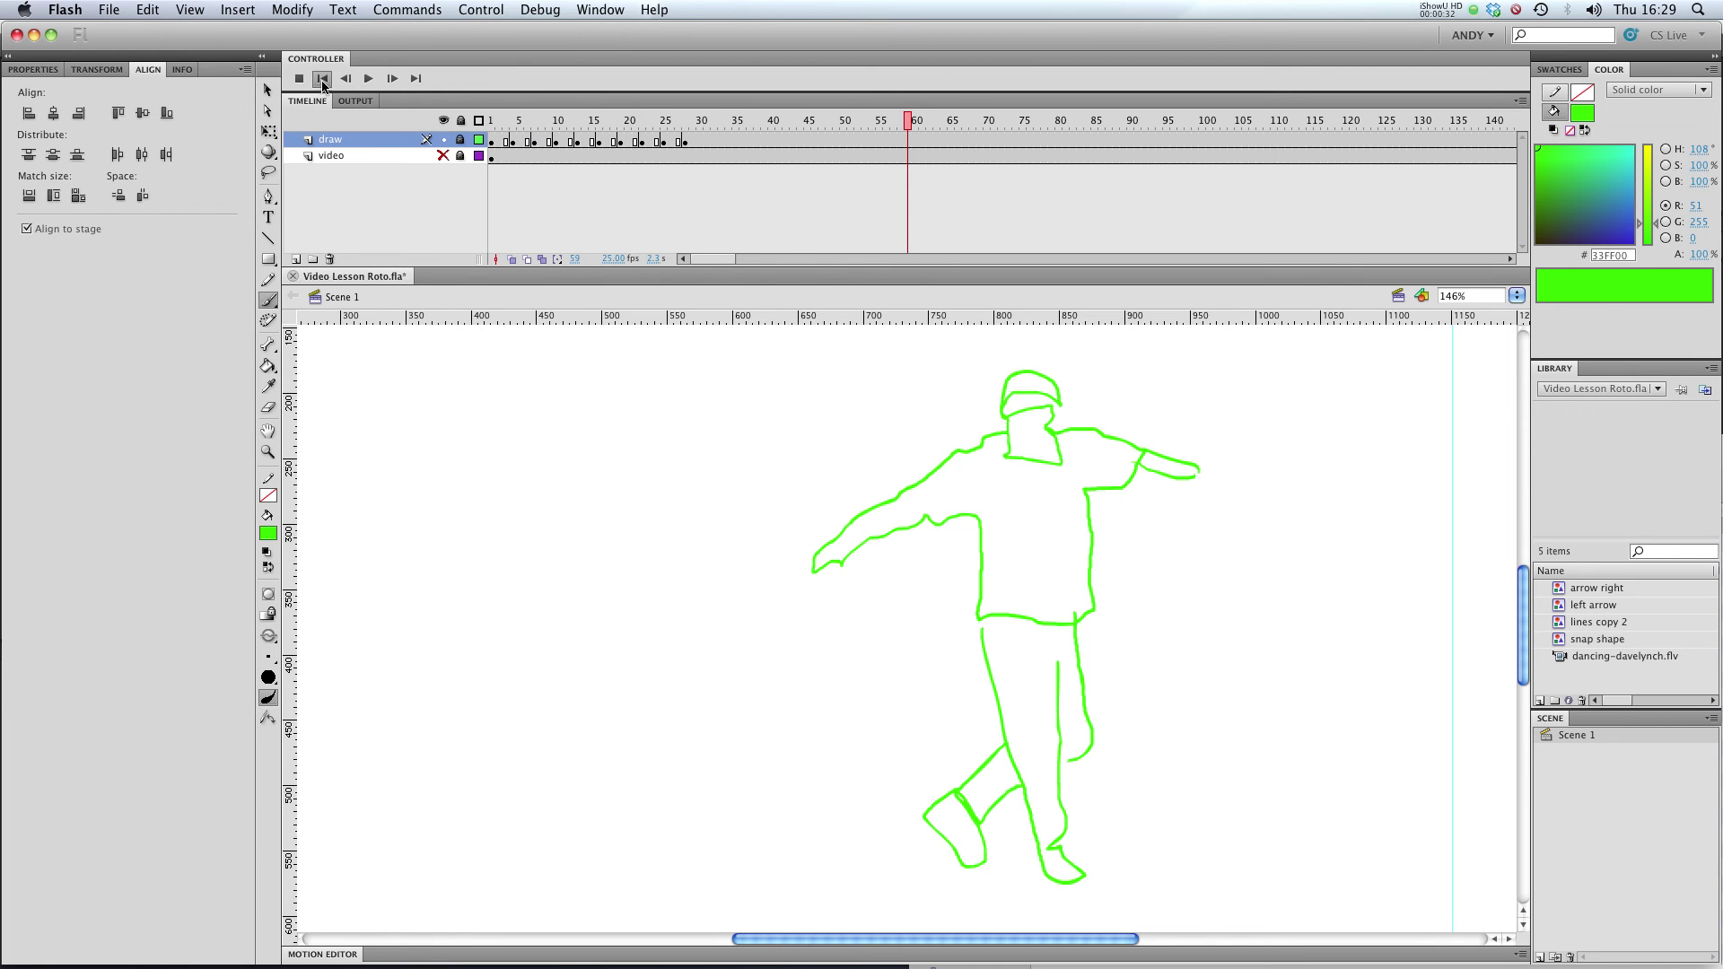
left_click(323, 78)
left_click(369, 79)
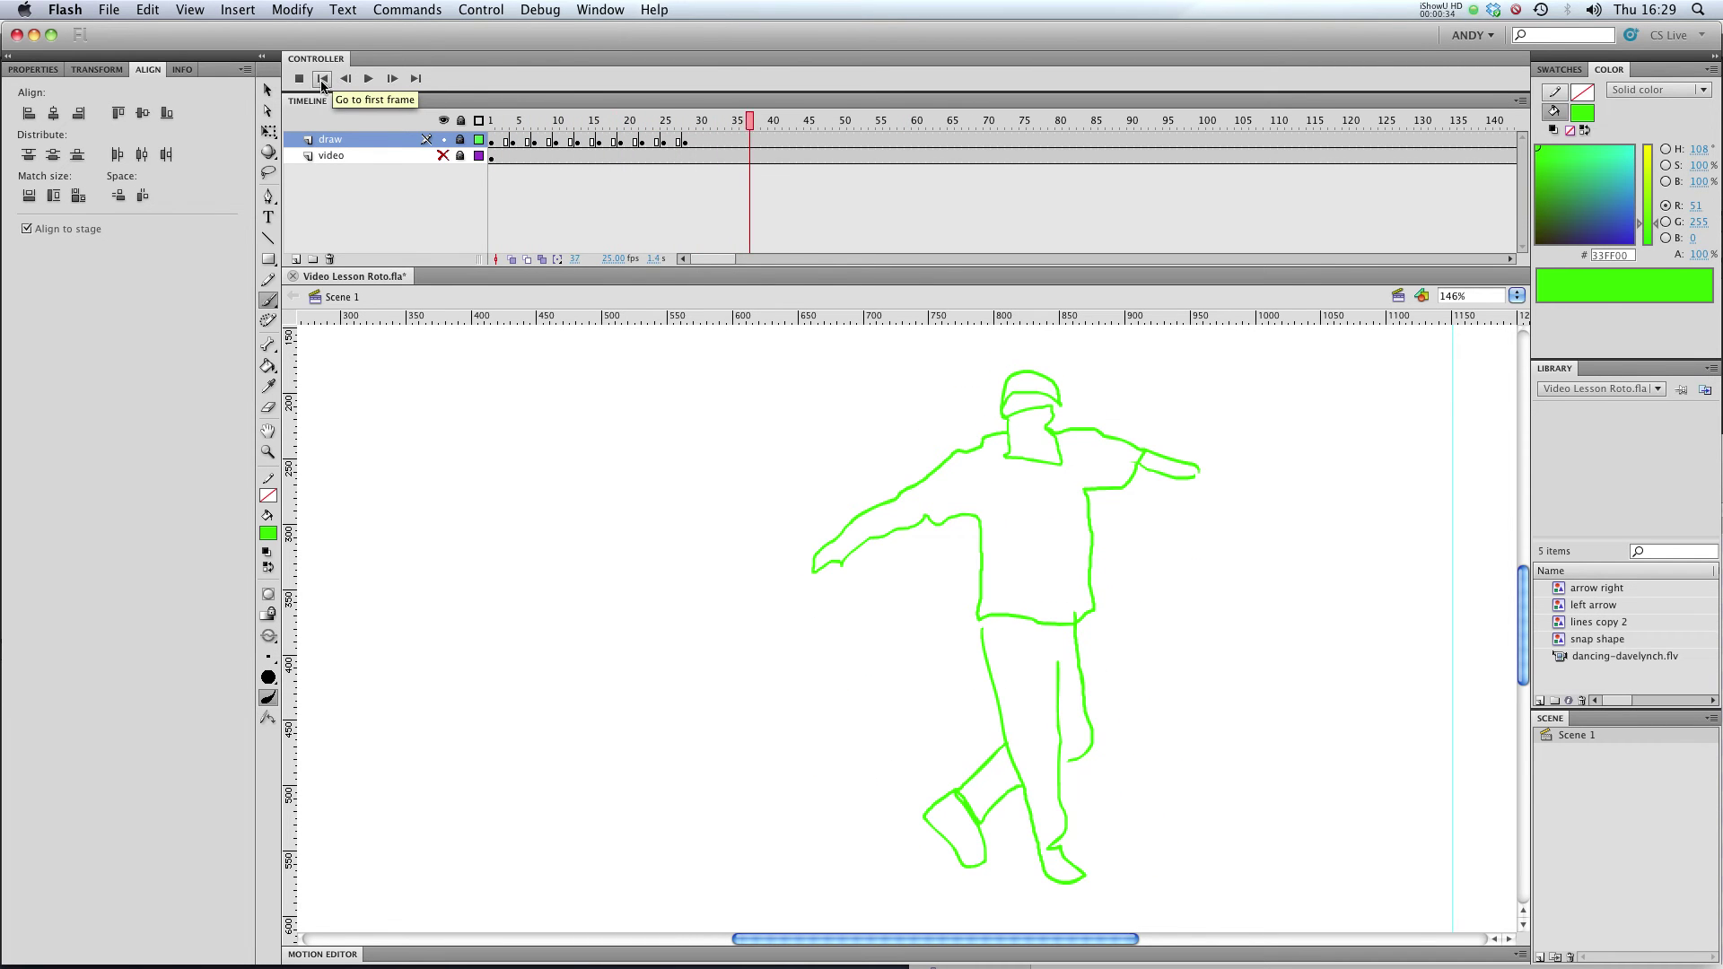
left_click(322, 78)
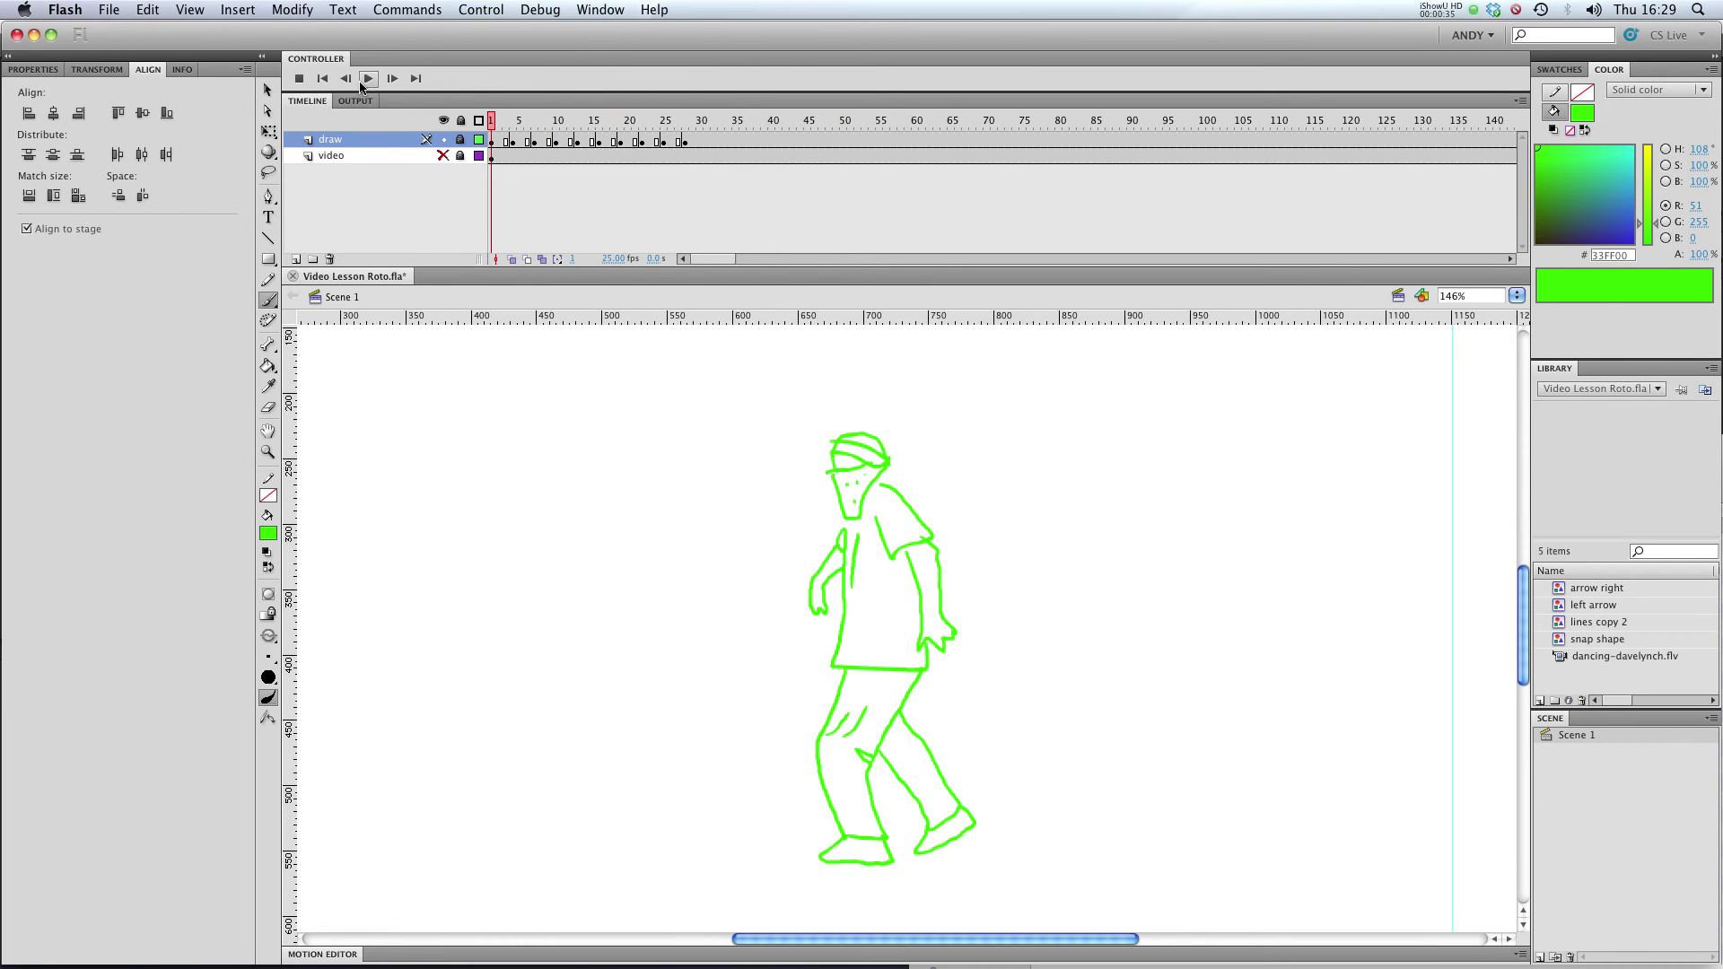
left_click(299, 78)
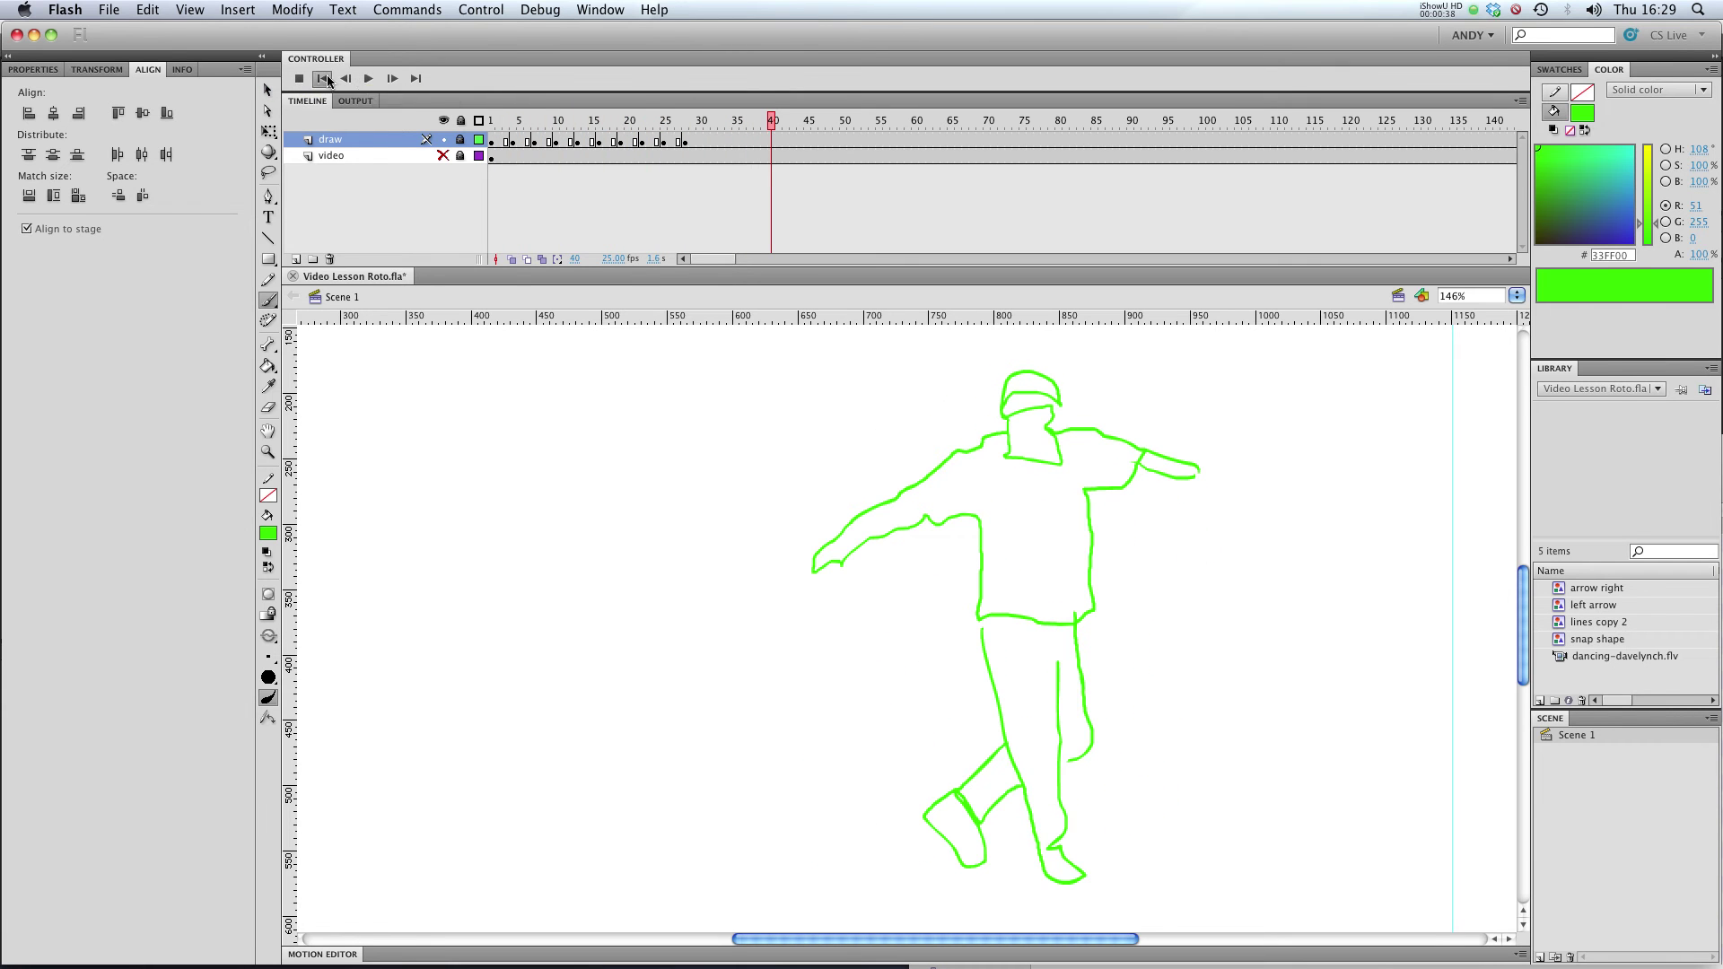
left_click(322, 79)
left_click(369, 79)
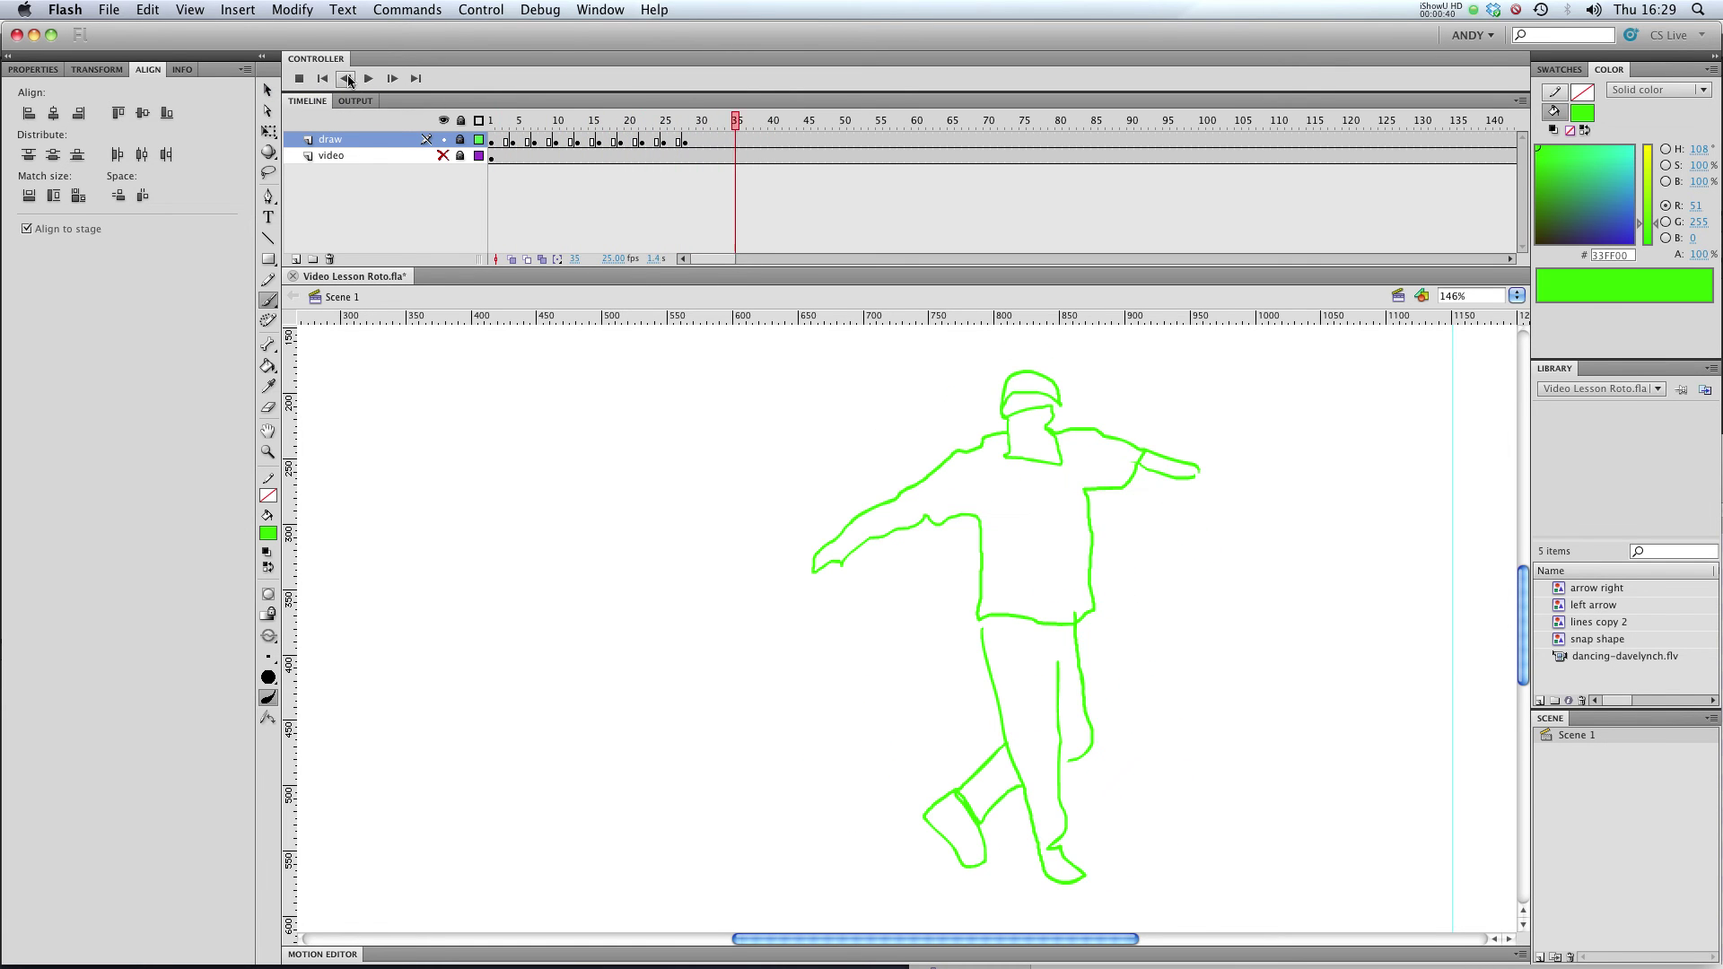
left_click(319, 80)
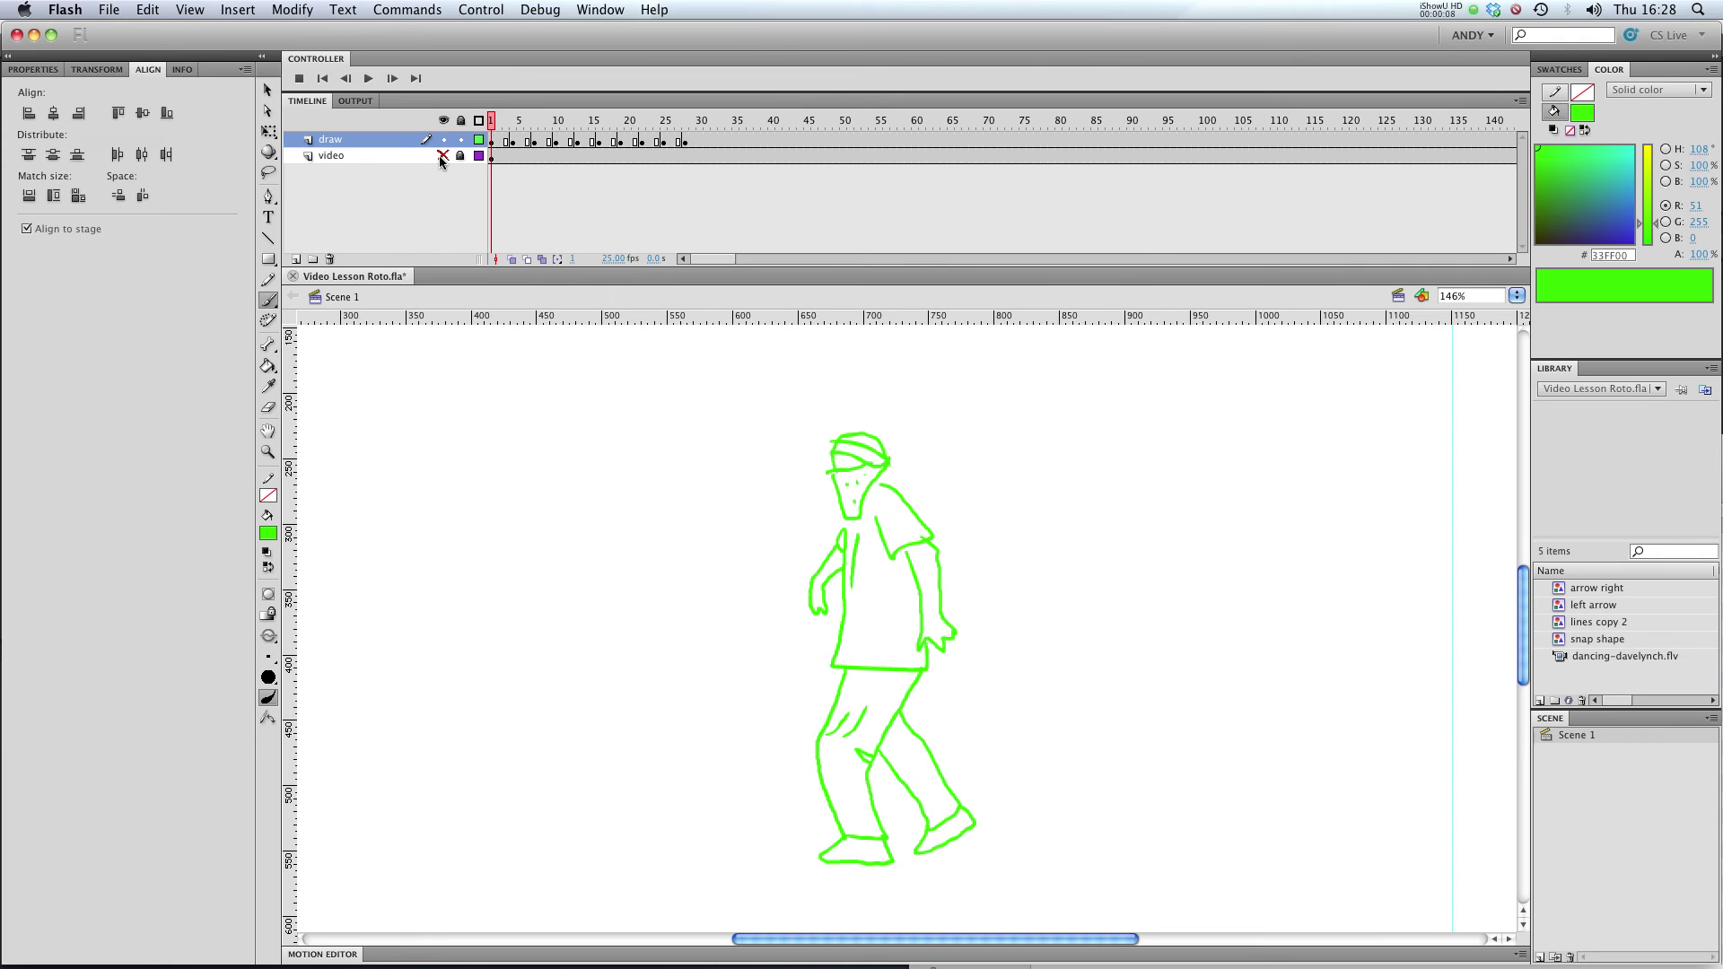
- Unhide the video layer and scrub the frames to compare the outlines with the footage
left_click(442, 157)
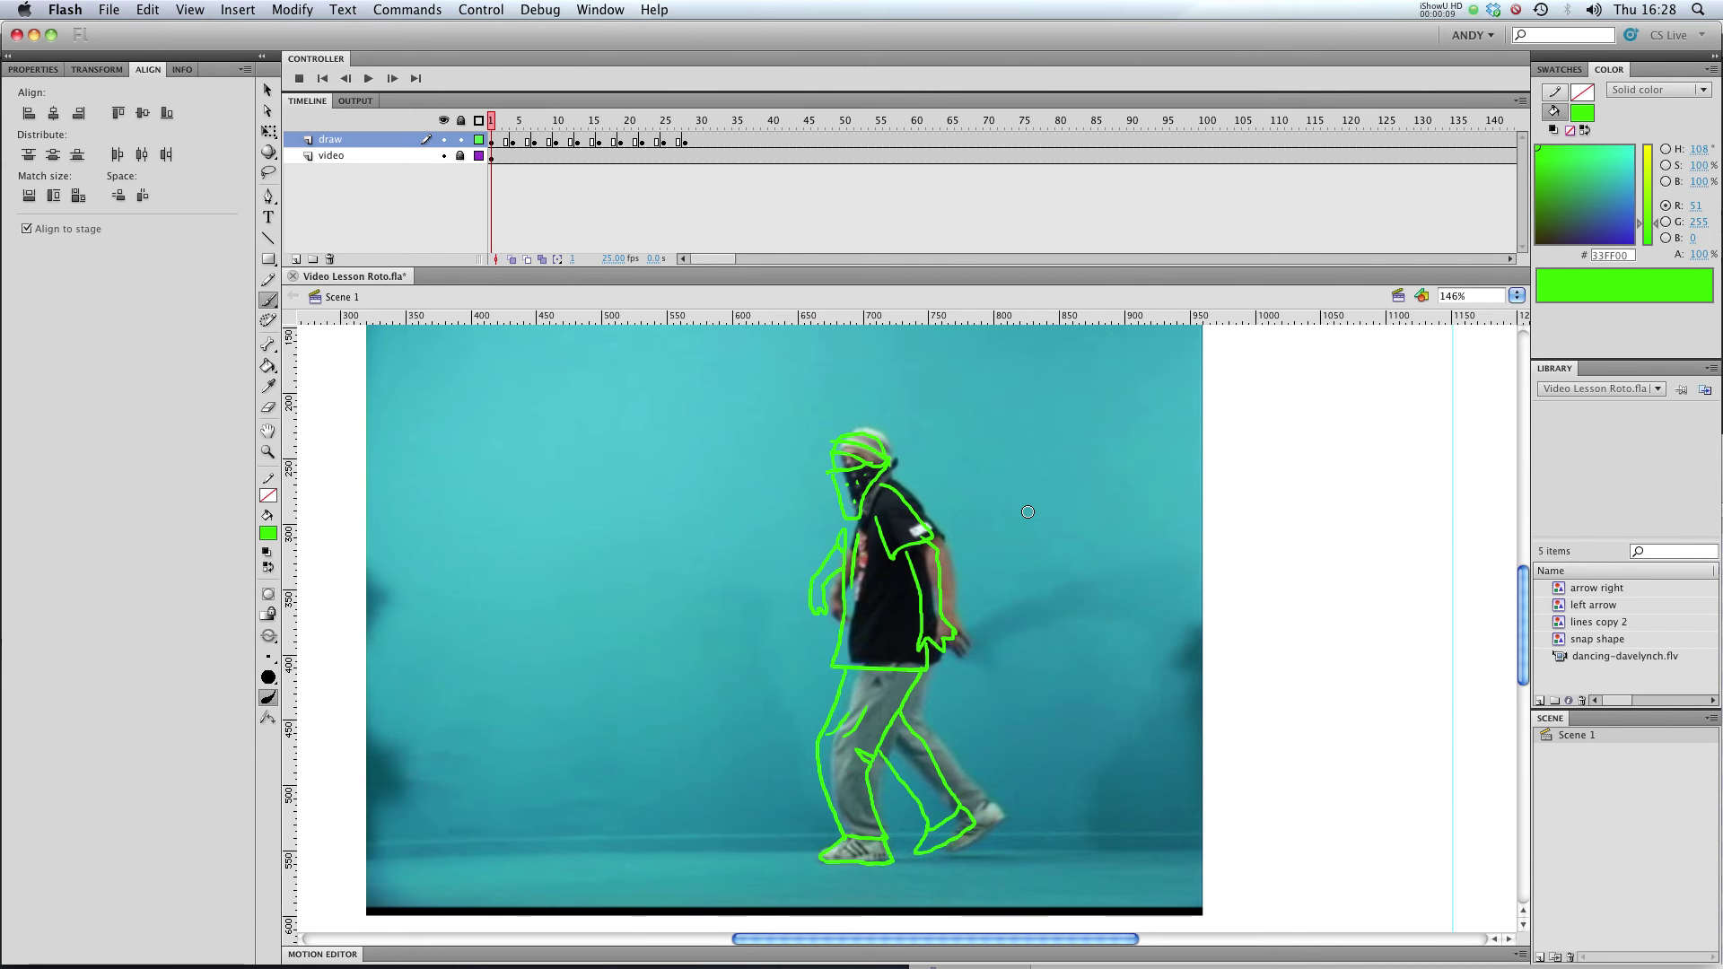
mouse_move(519, 117)
left_mouse_down()
mouse_move(704, 117)
mouse_move(491, 117)
left_mouse_up()
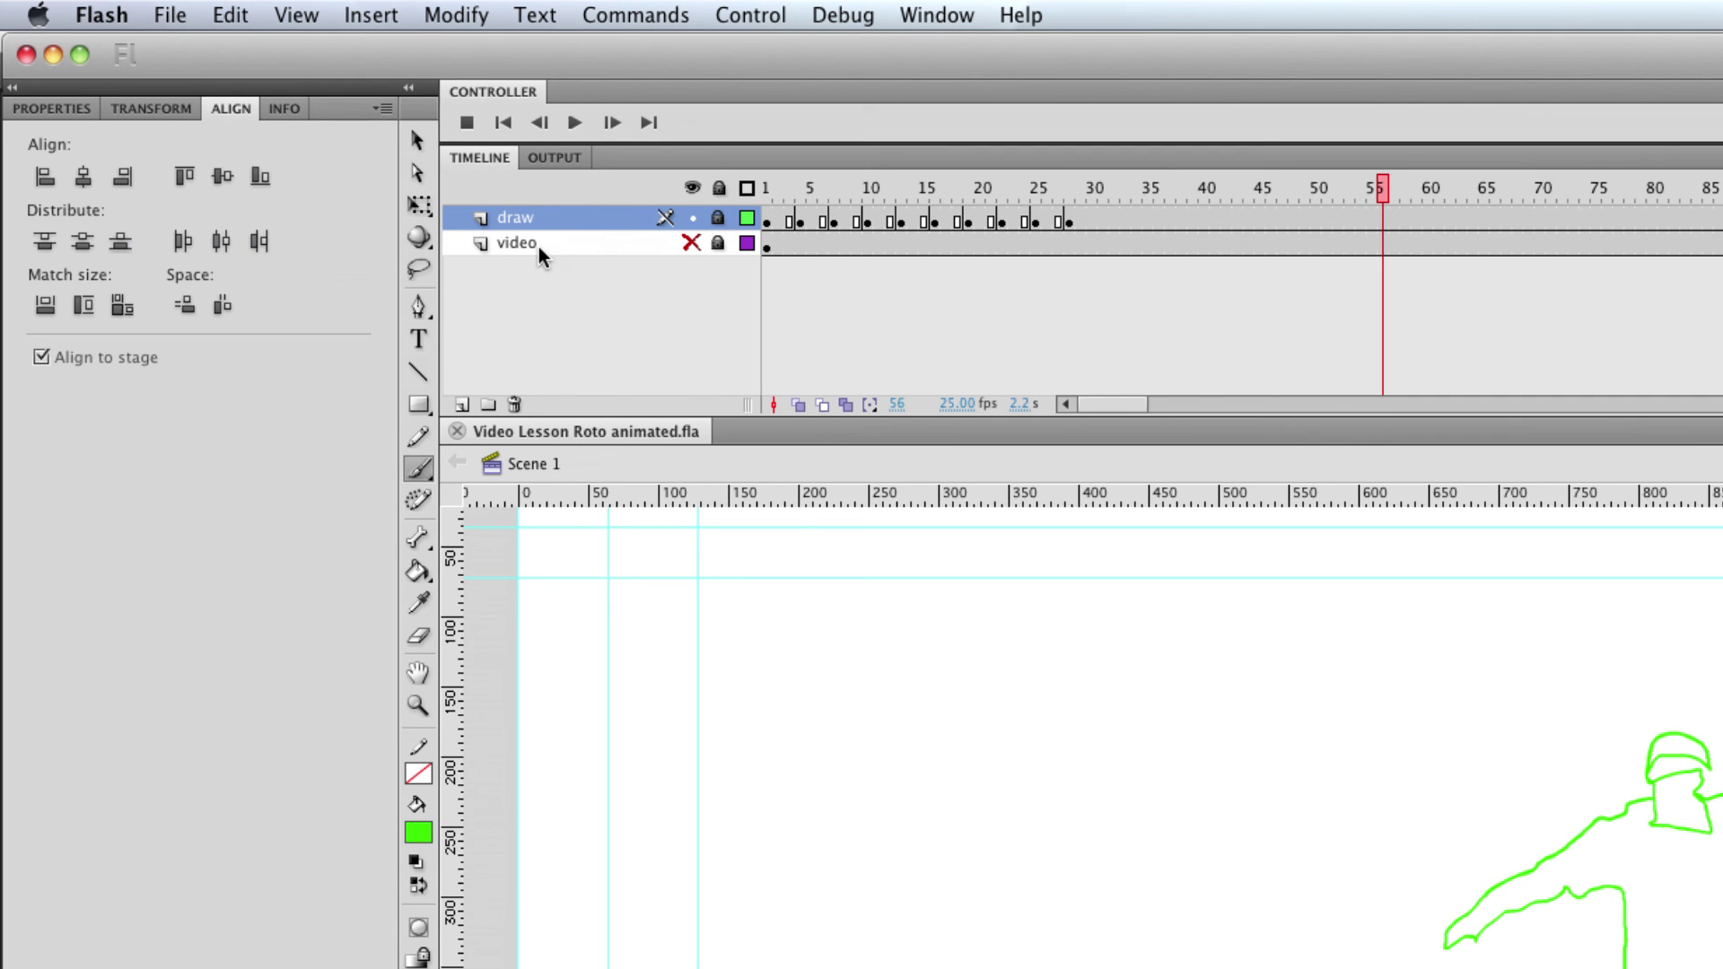
- Show the video layer, step to frame 22, and convert the video layer to a guide layer
left_click(691, 243)
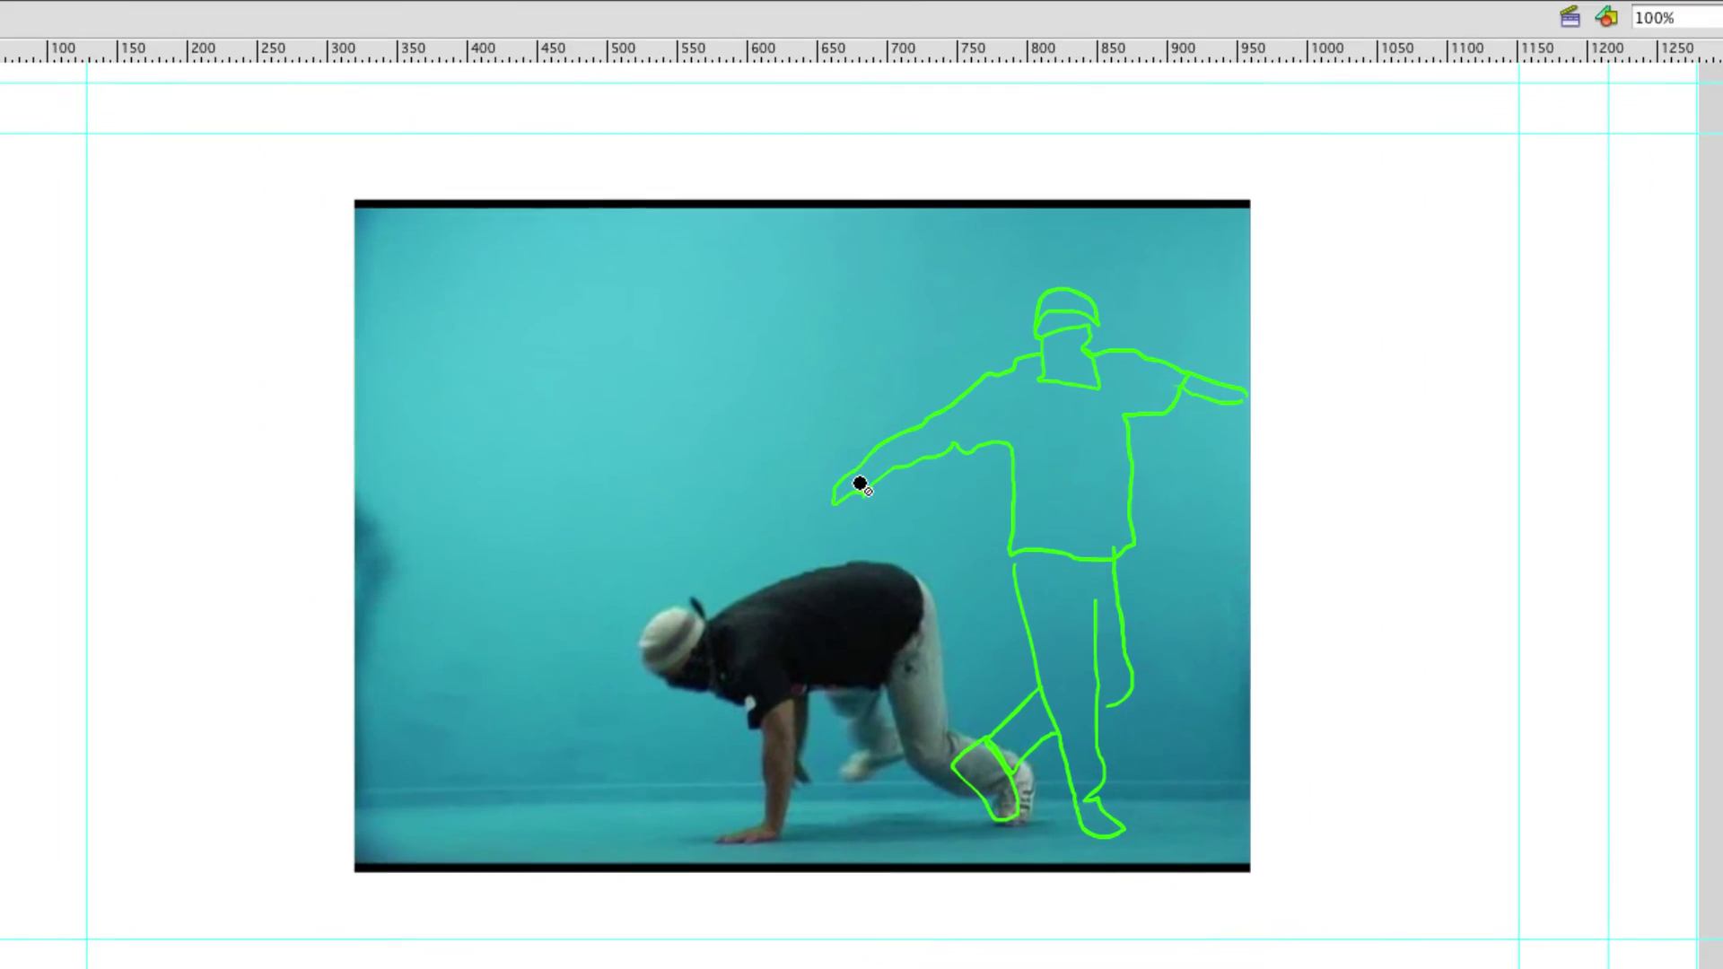
left_click(860, 187)
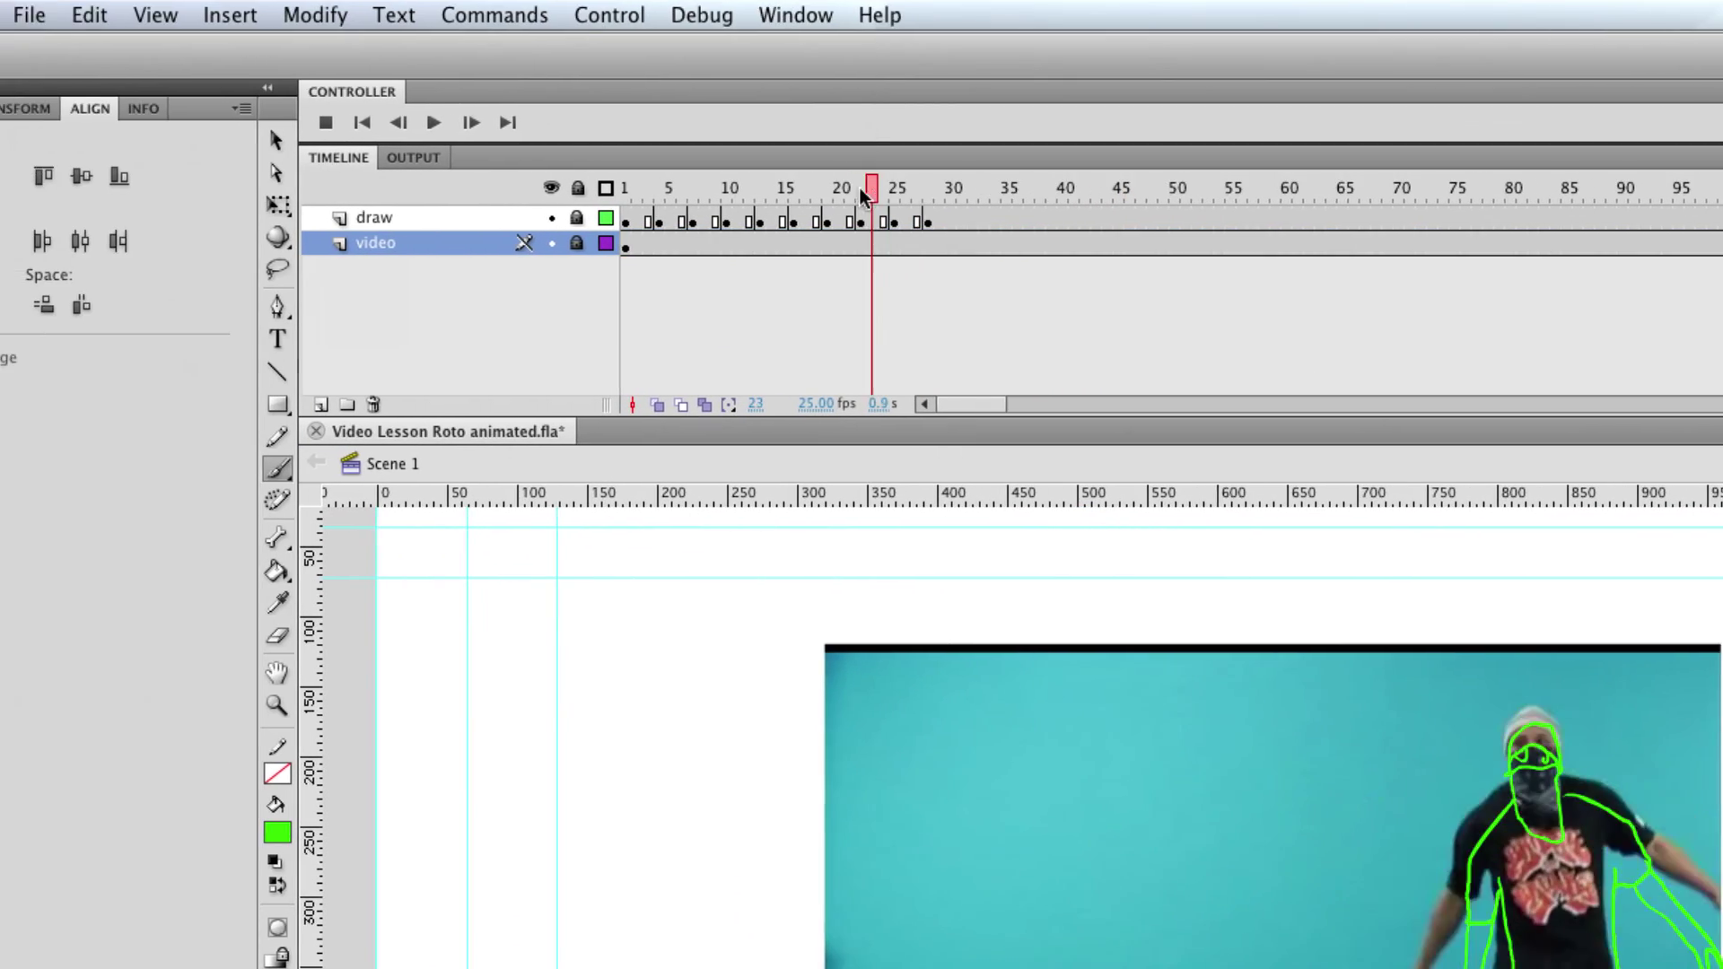
left_click(860, 190)
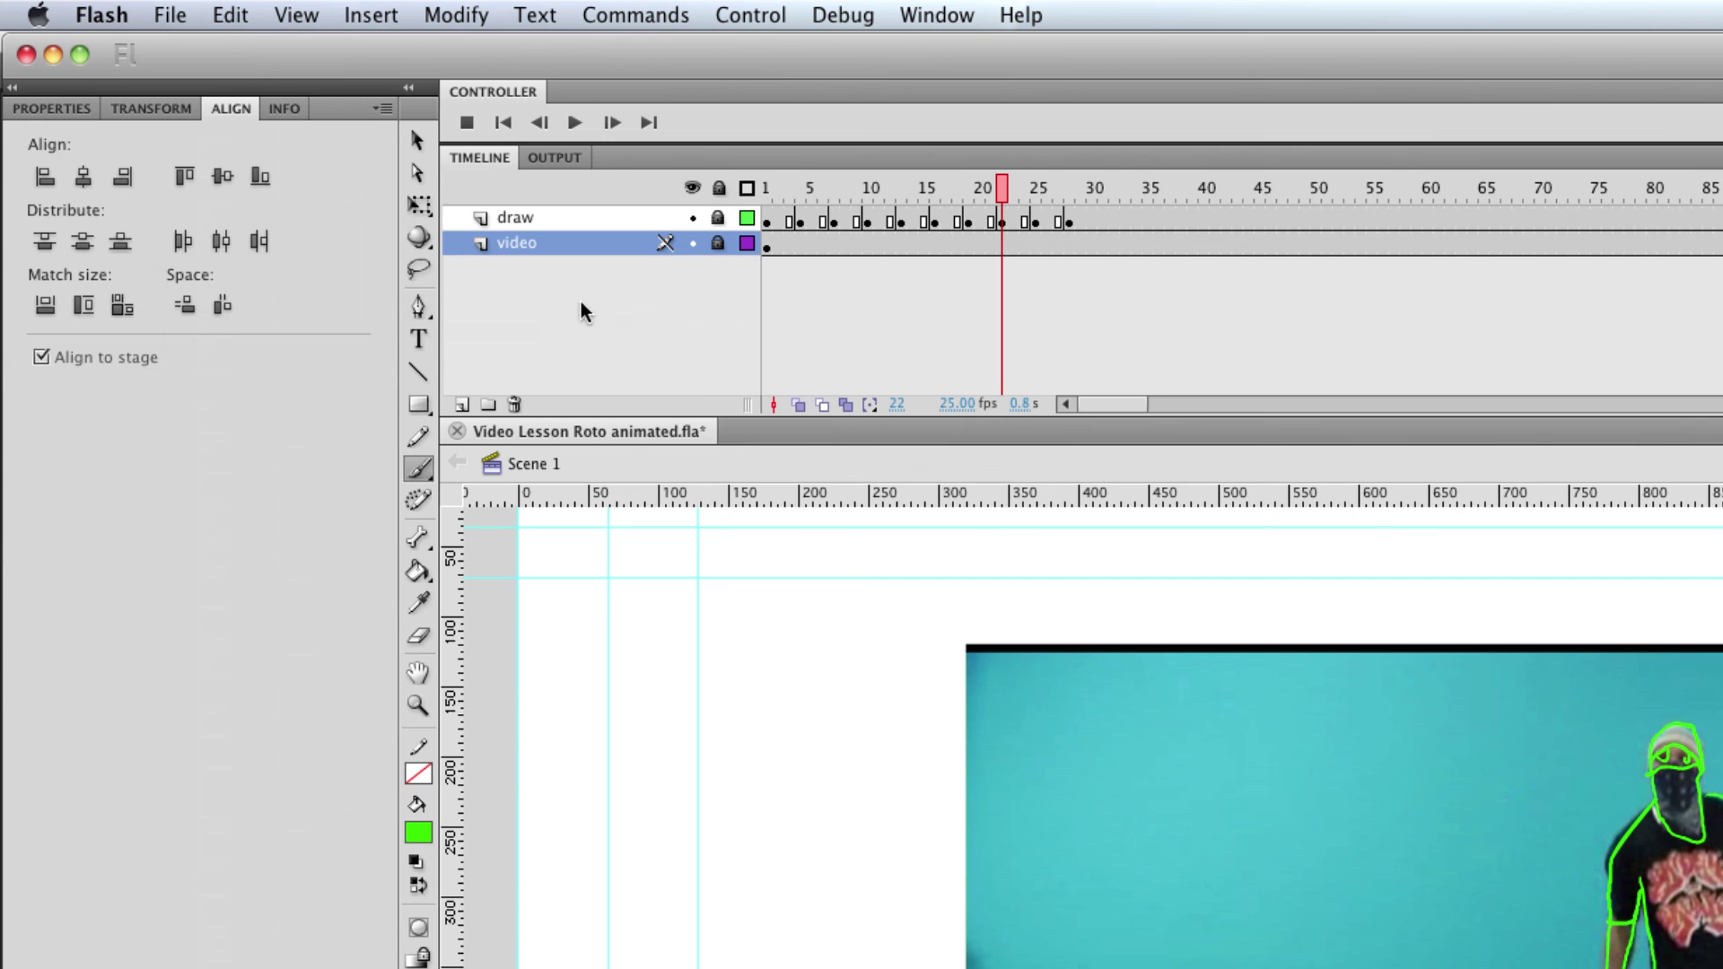
right_click(526, 242)
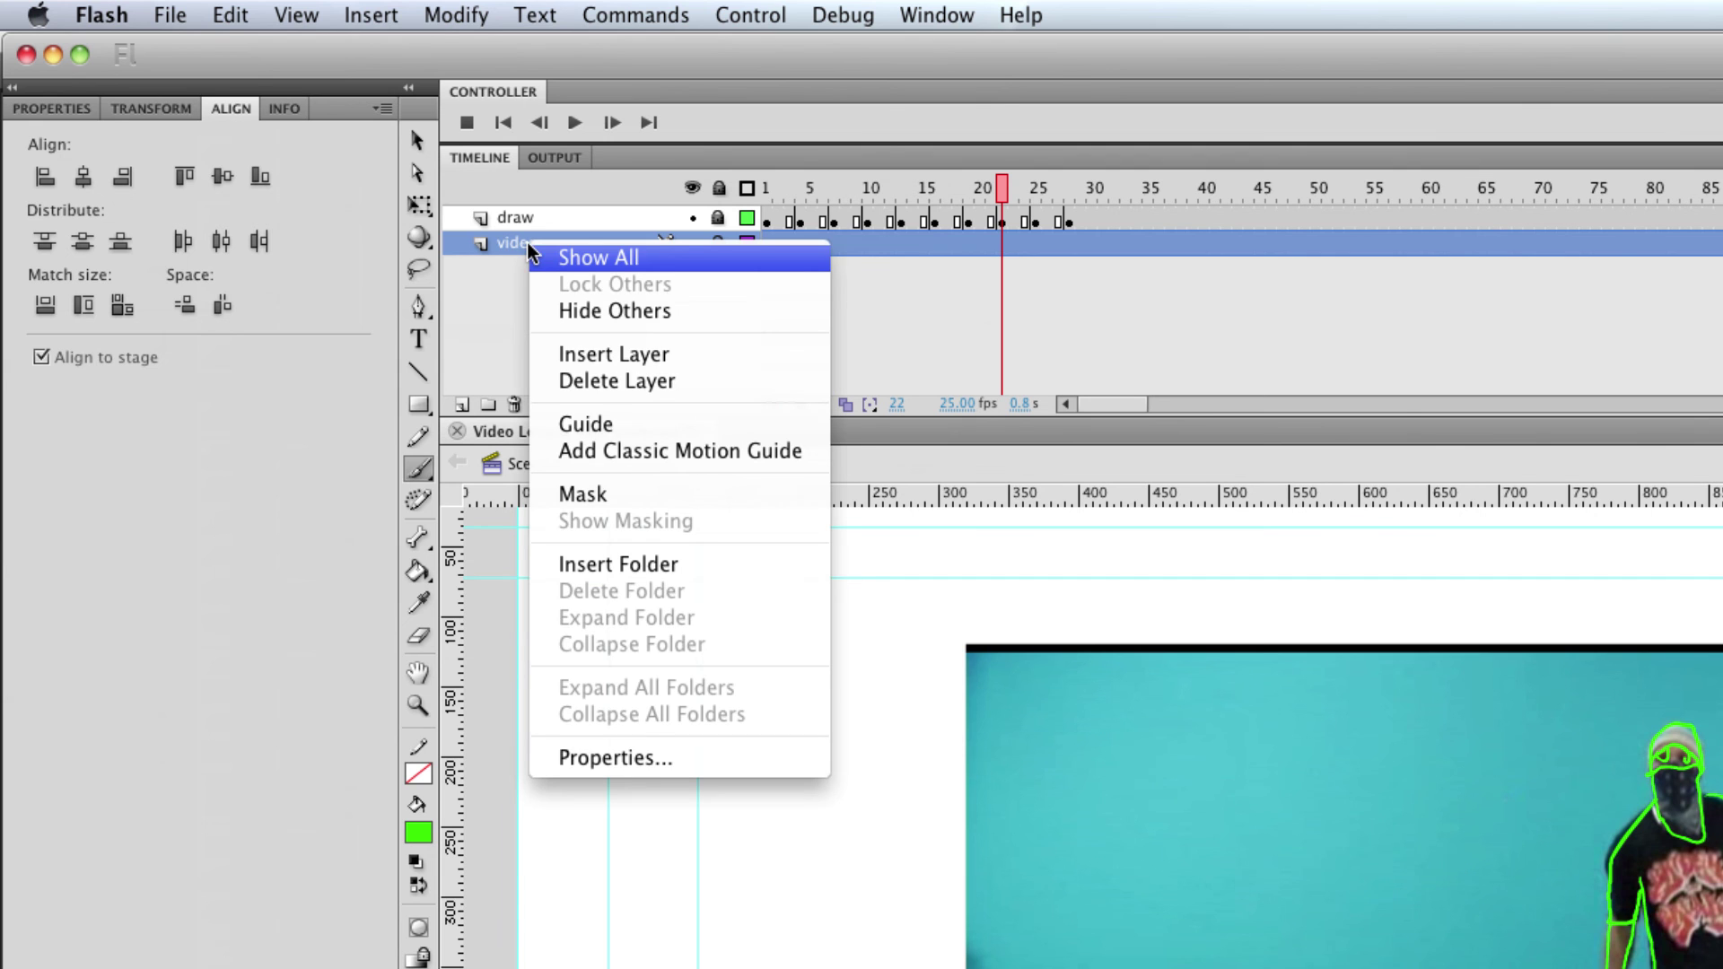
left_click(599, 424)
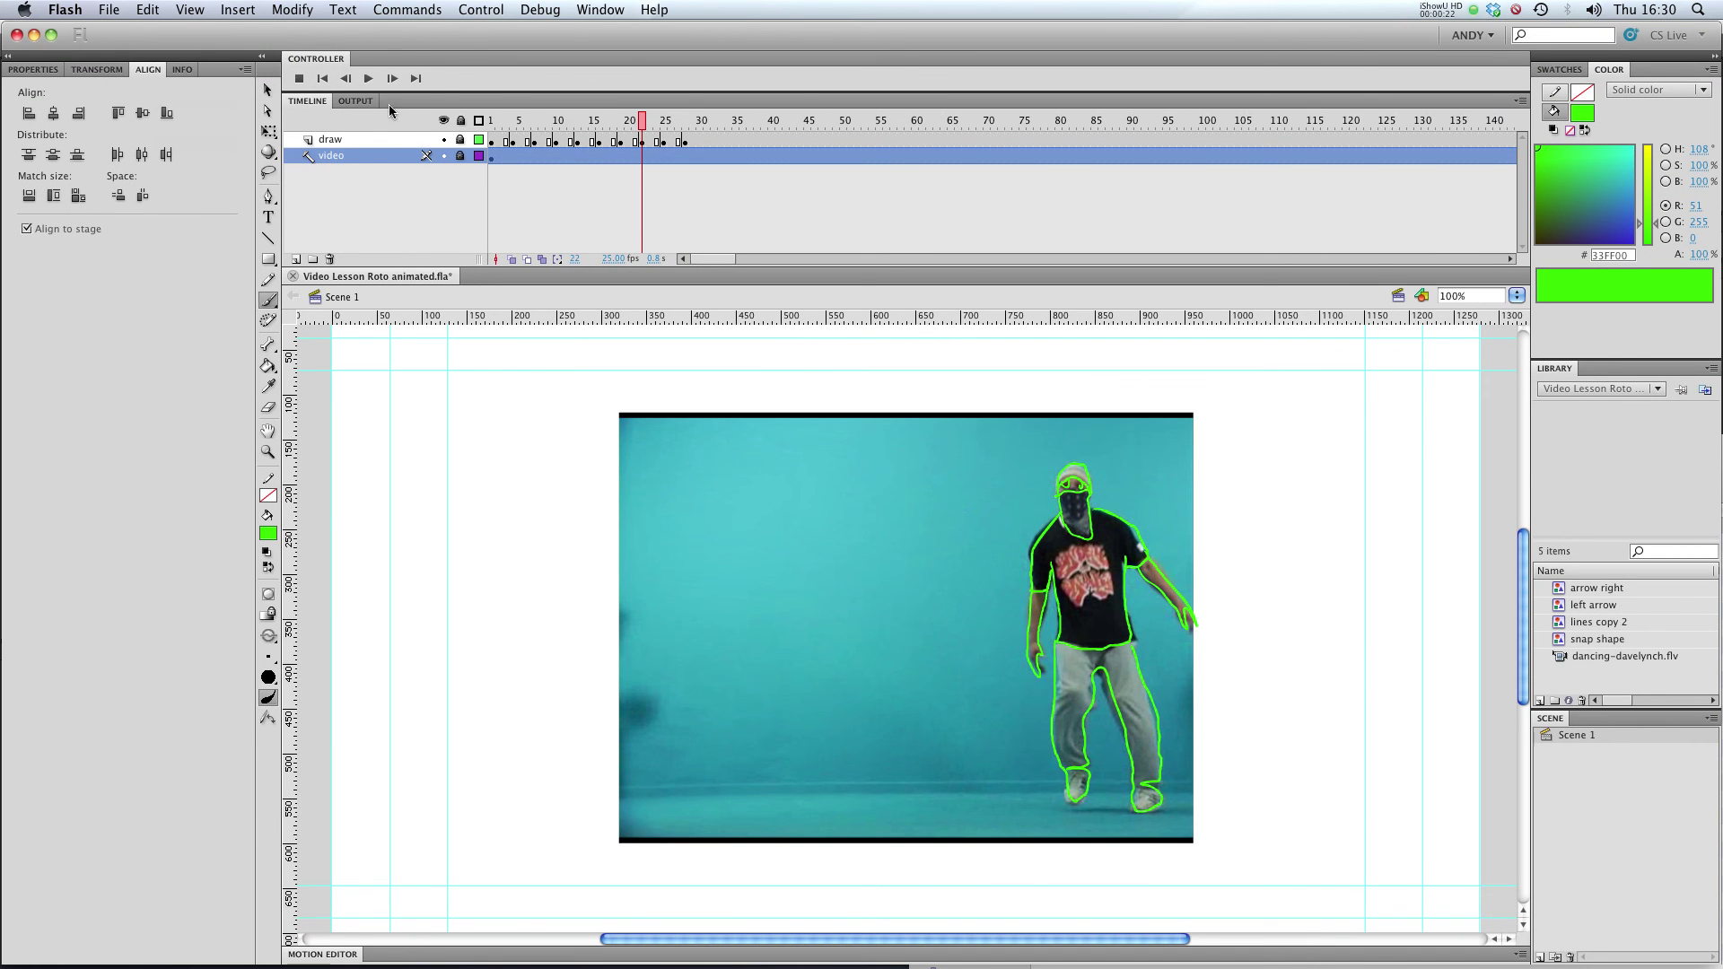
- Switch to the Selection tool, hide the video layer, and play the outline animation from the start
left_click(268, 90)
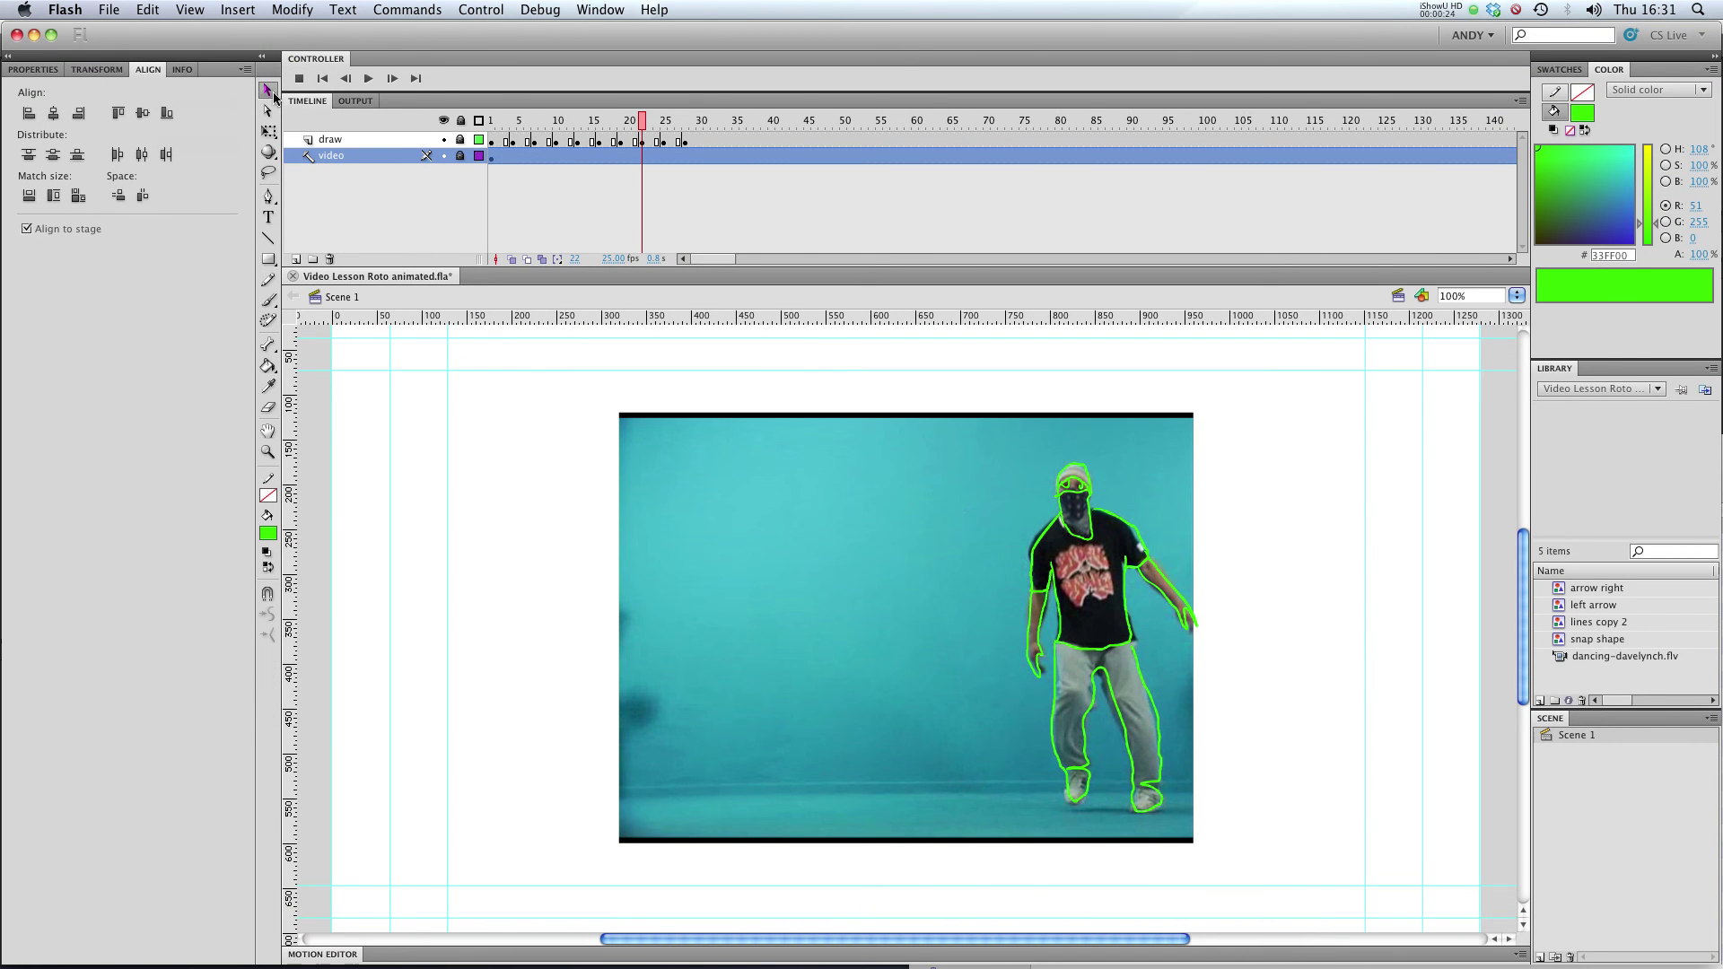
left_click(455, 467)
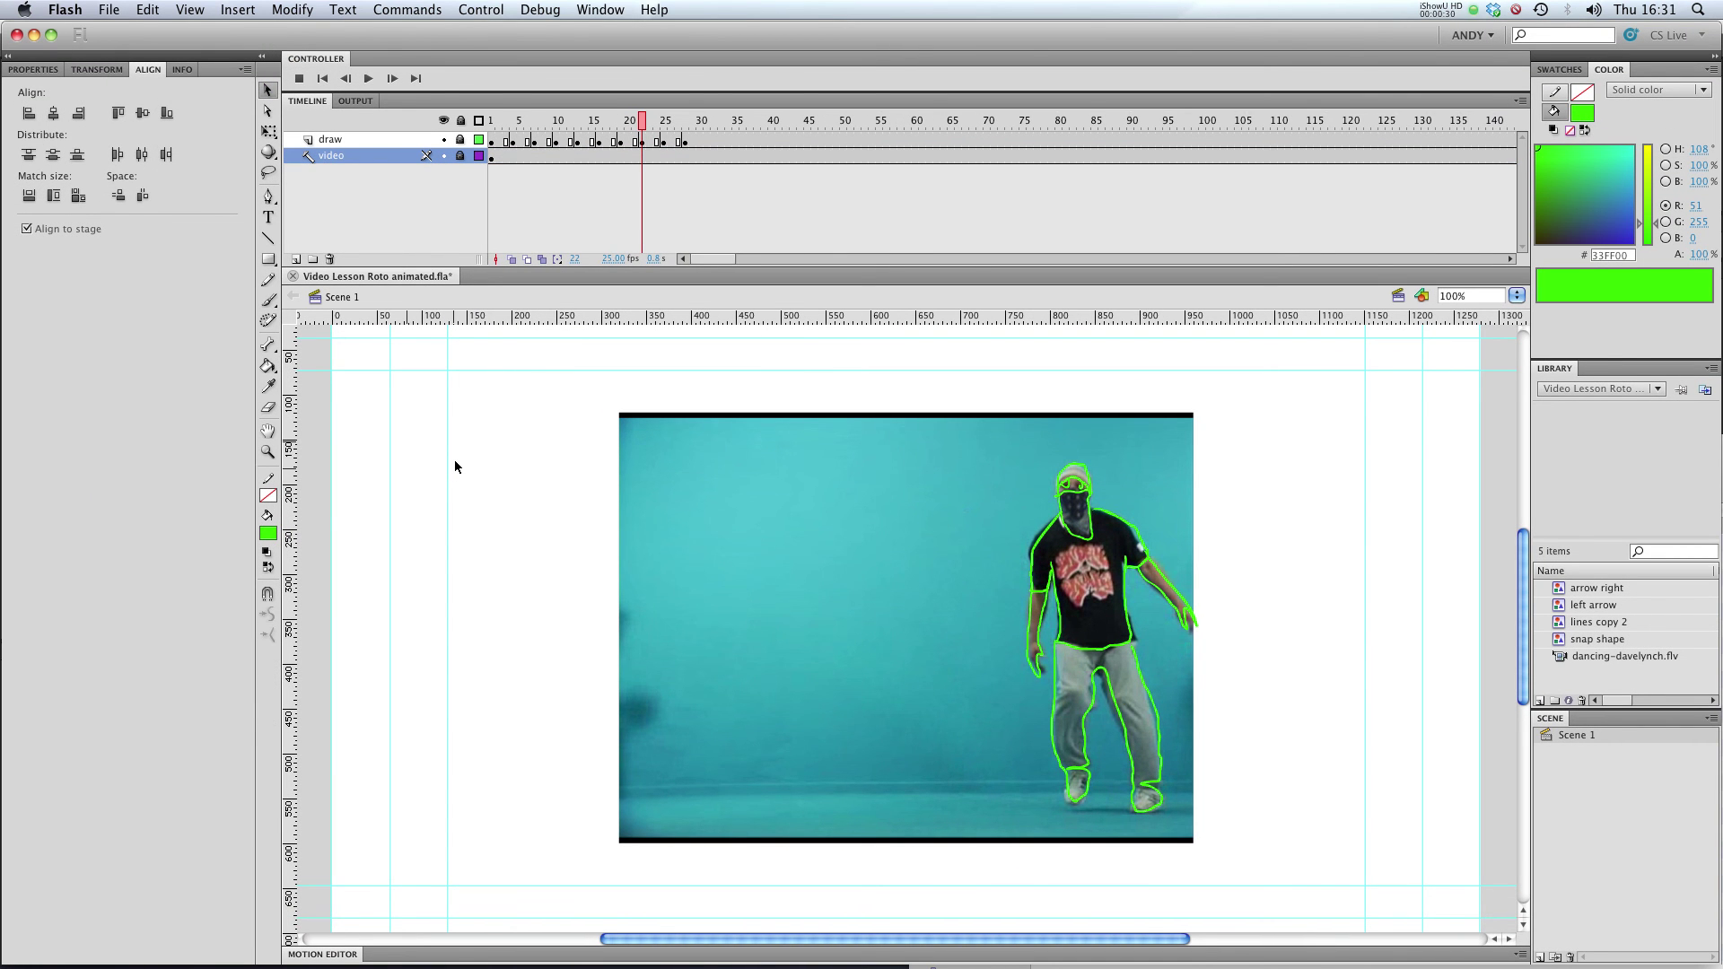
left_click(443, 155)
left_click(322, 78)
left_click(368, 78)
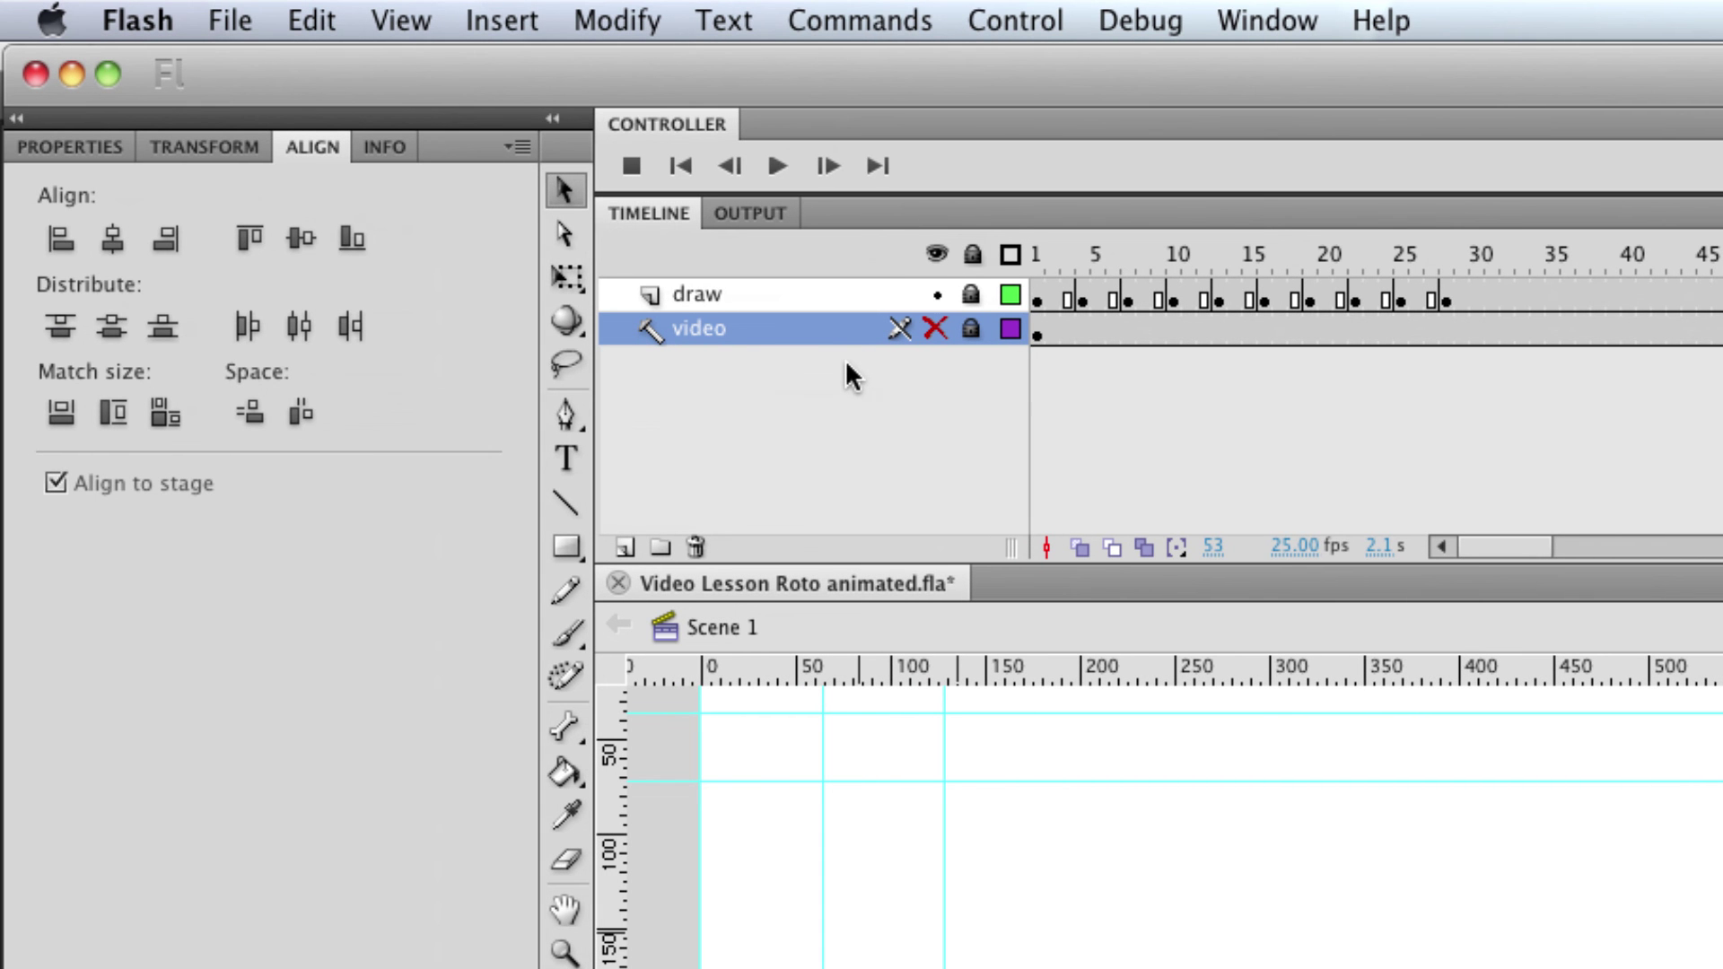
- Bring up the video layer's context menu and dismiss it without changes
right_click(806, 330)
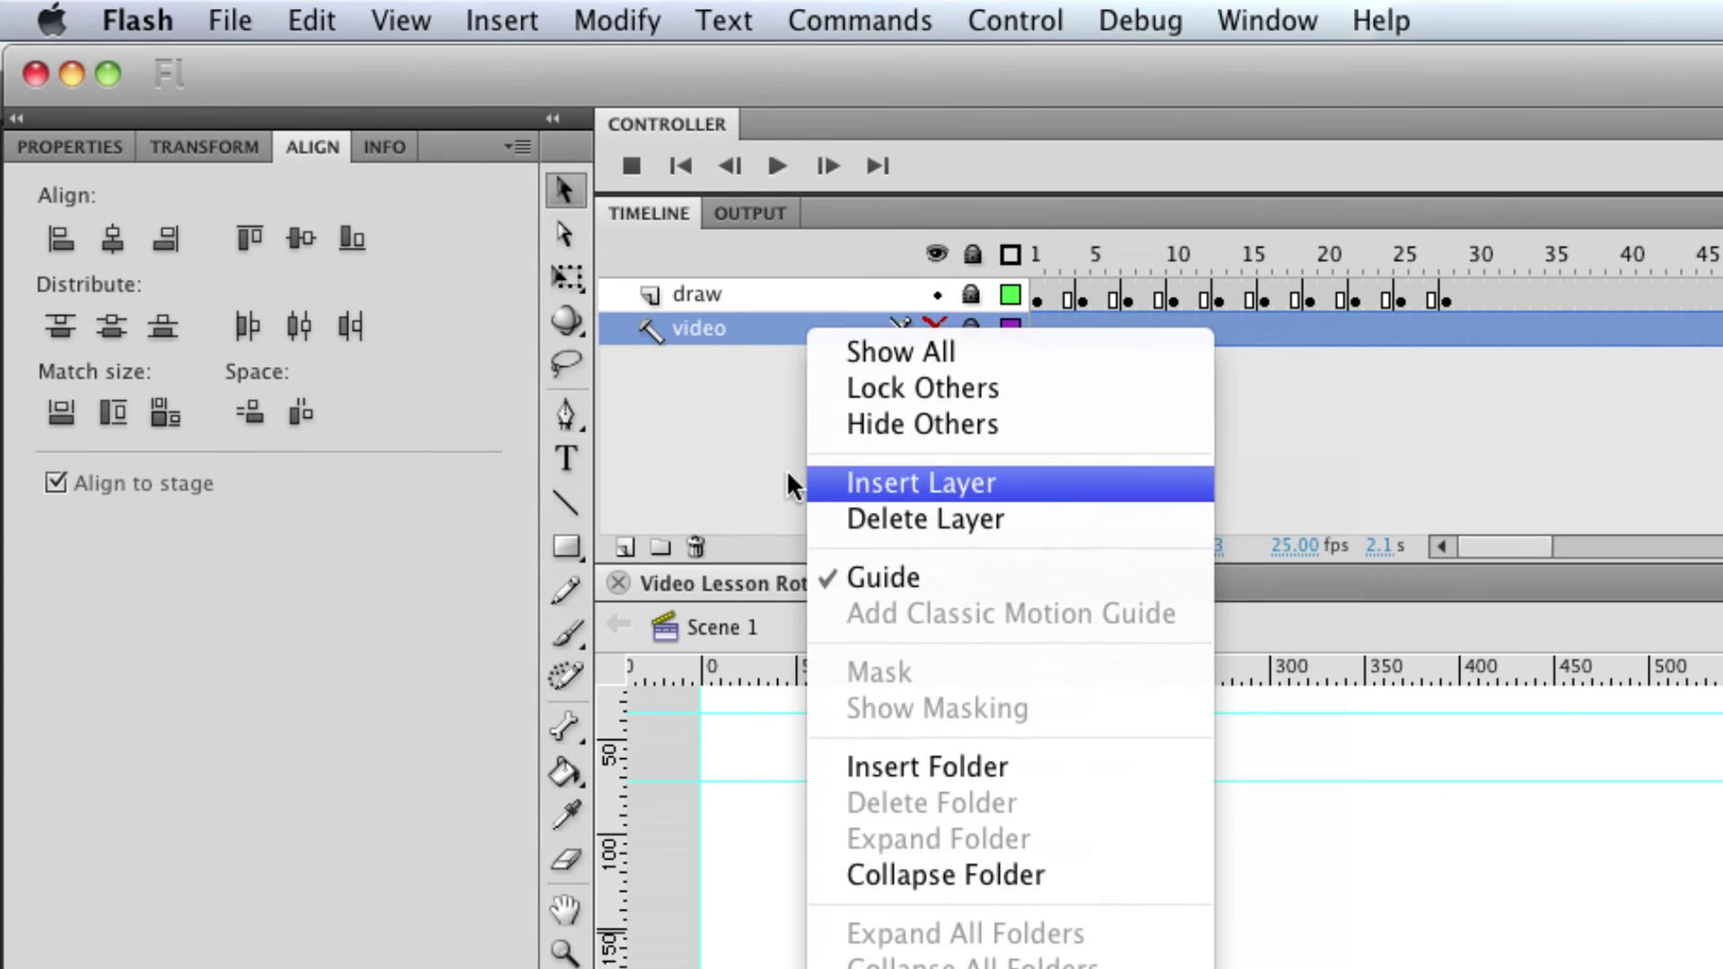
left_click(718, 435)
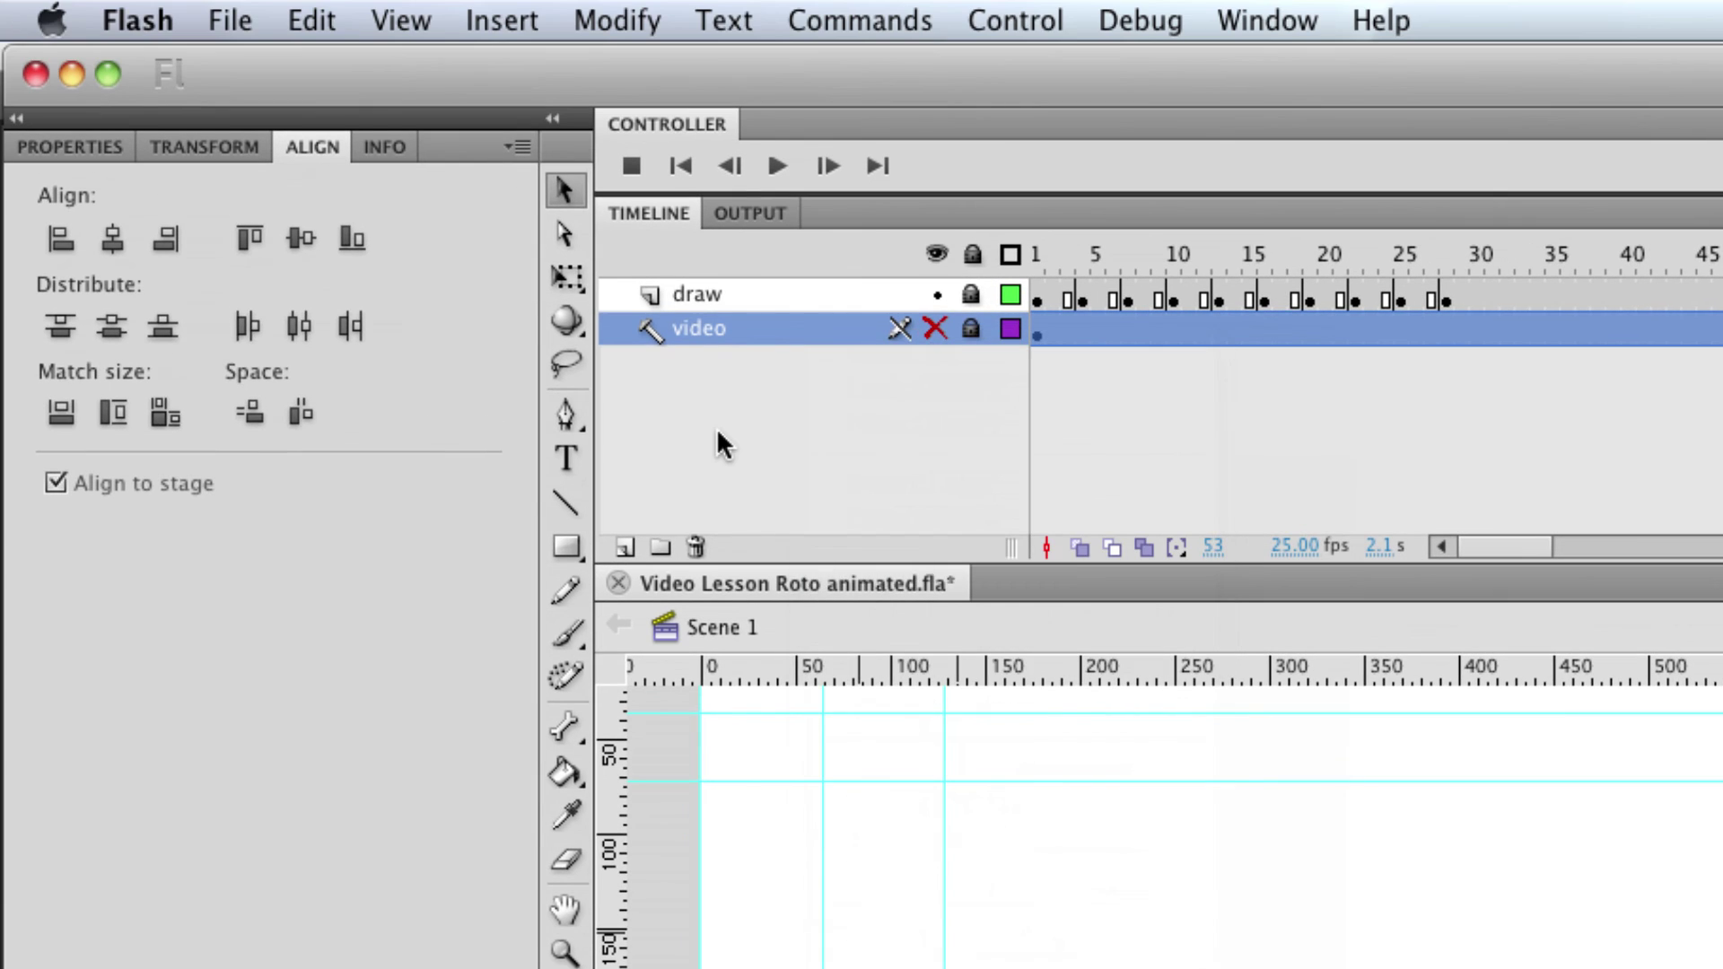